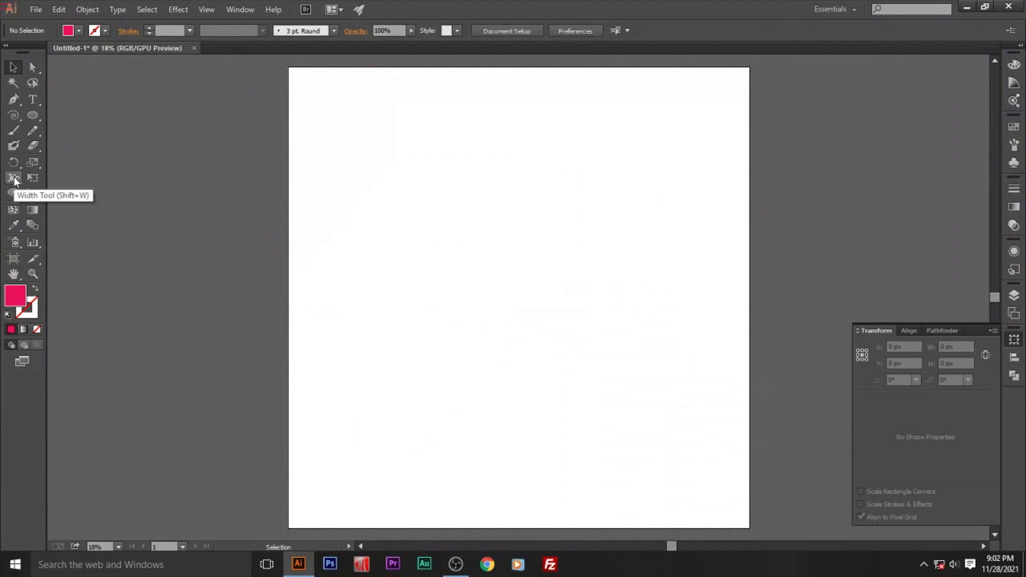
# Step: Pick the Spiral Tool from the toolbar, ready to draw on the blank artboard
pyautogui.click(18, 117)
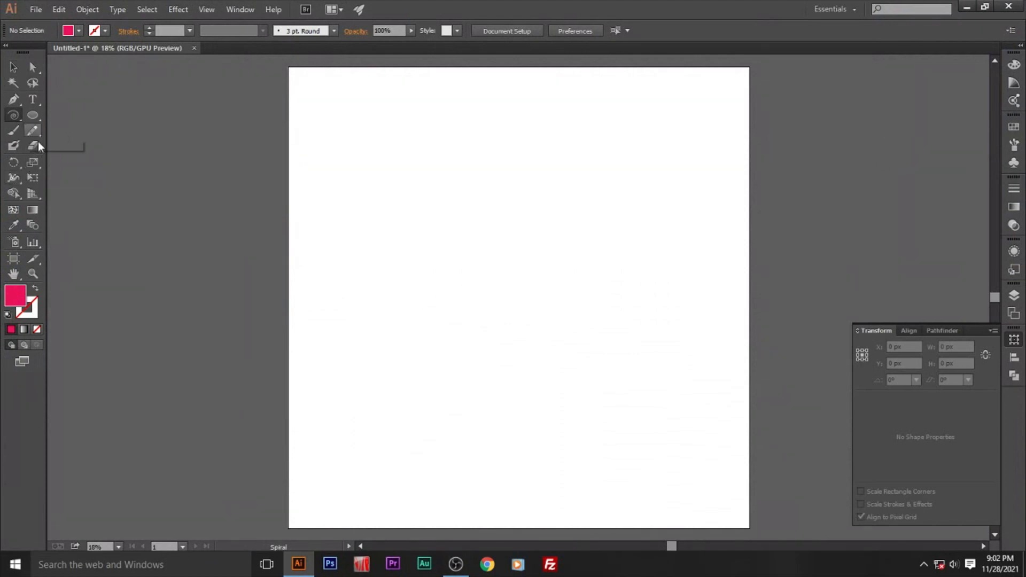
# Step: Draw a large spiral with a near-black (050505) 41 pt stroke and no fill
pyautogui.moveTo(488, 248); pyautogui.dragTo(633, 328)
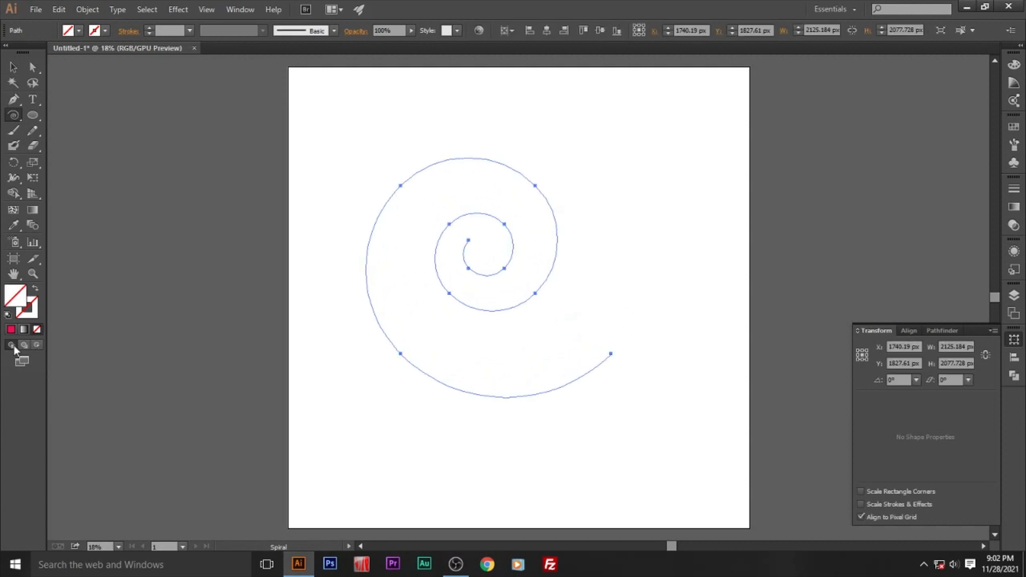
pyautogui.doubleClick(26, 308)
pyautogui.moveTo(382, 348); pyautogui.dragTo(337, 355)
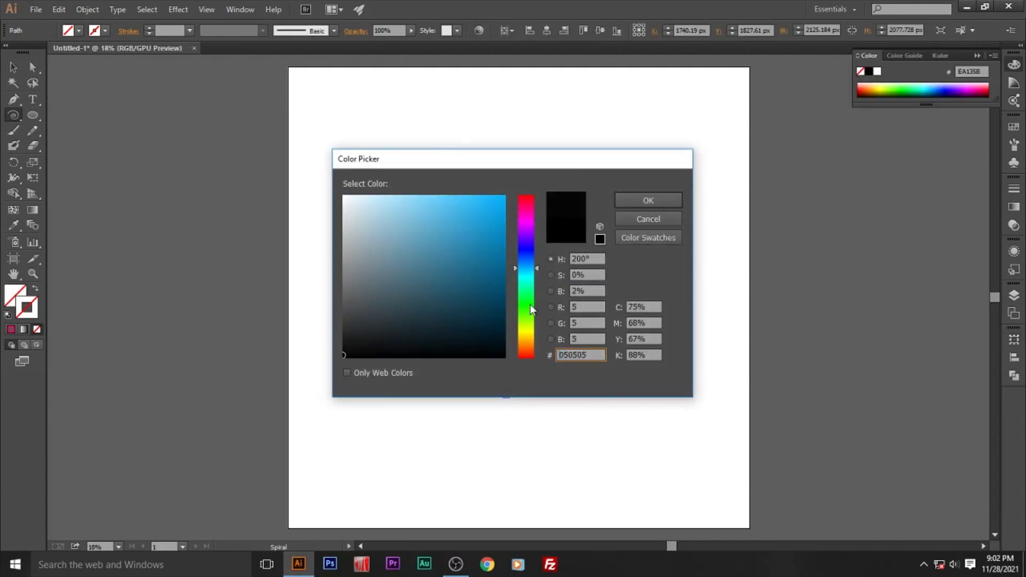
pyautogui.click(649, 201)
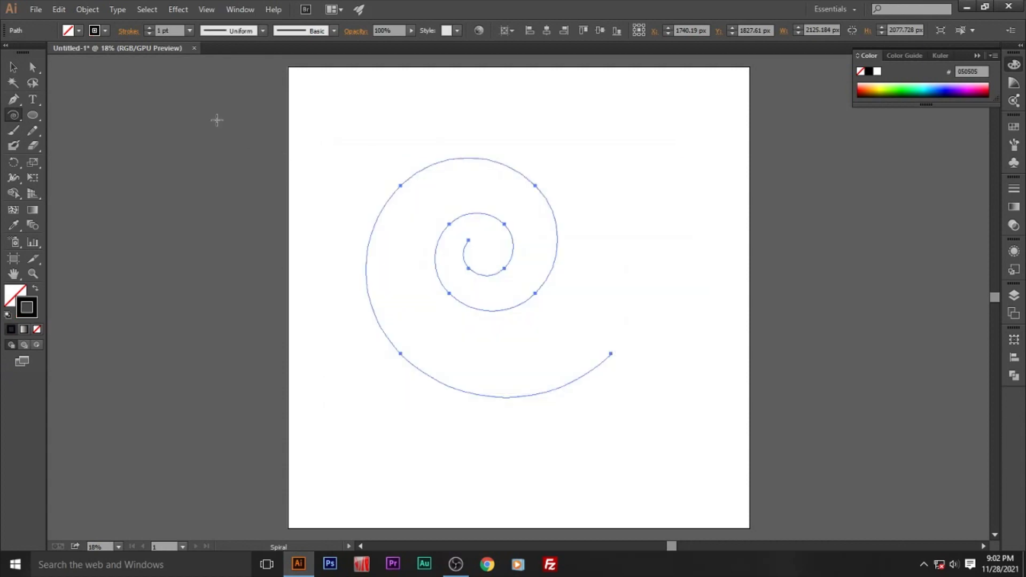
pyautogui.click(149, 29)
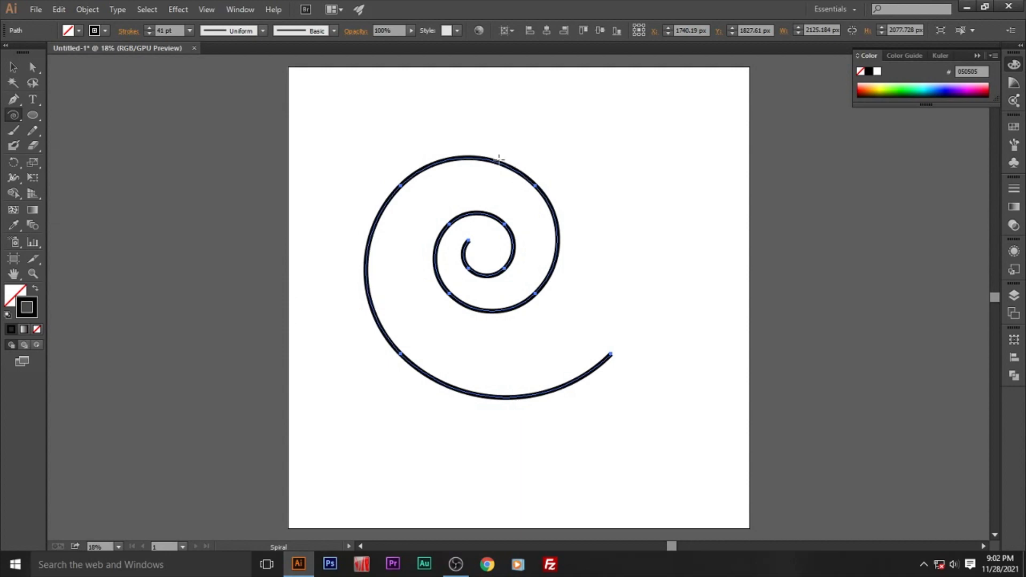
pyautogui.click(14, 177)
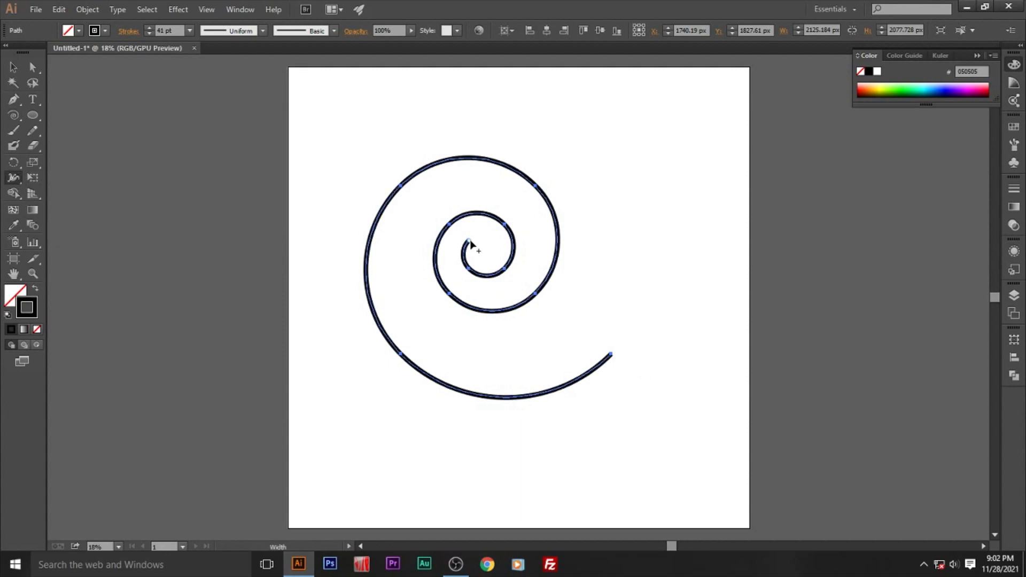
# Step: Widen the spiral's inner coils and left outer curve, tapering the outer tail to a point
pyautogui.moveTo(474, 245); pyautogui.dragTo(480, 248)
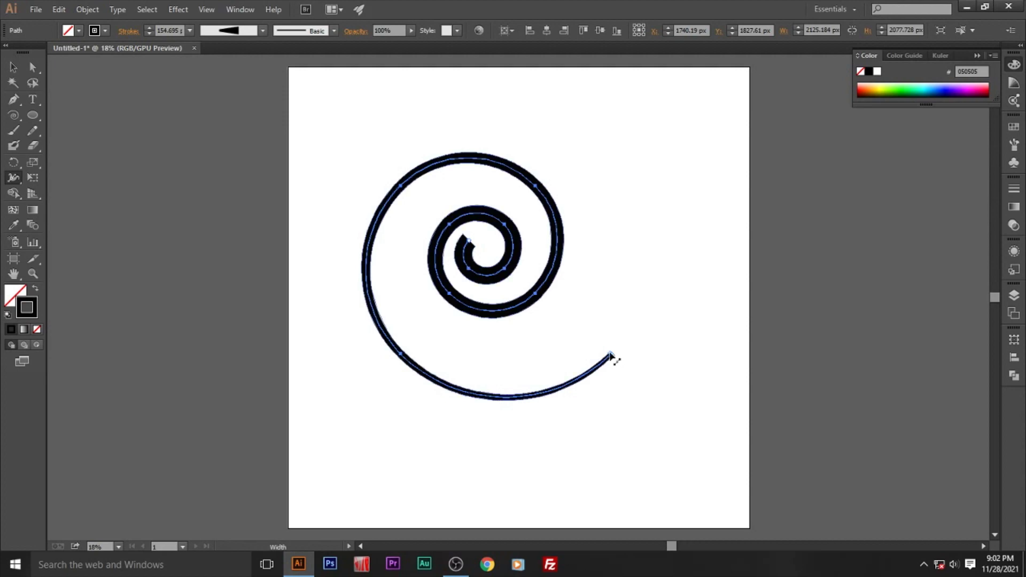
pyautogui.scroll(3, 626, 368)
pyautogui.moveTo(682, 309); pyautogui.dragTo(679, 310)
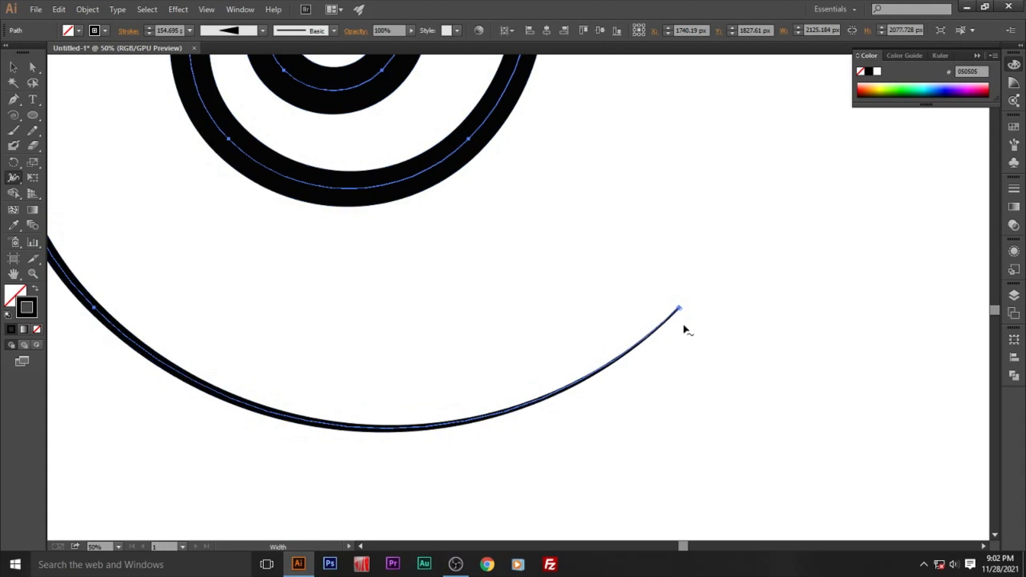
pyautogui.hotkey('ctrl', '-')
pyautogui.hotkey('ctrl', '-')
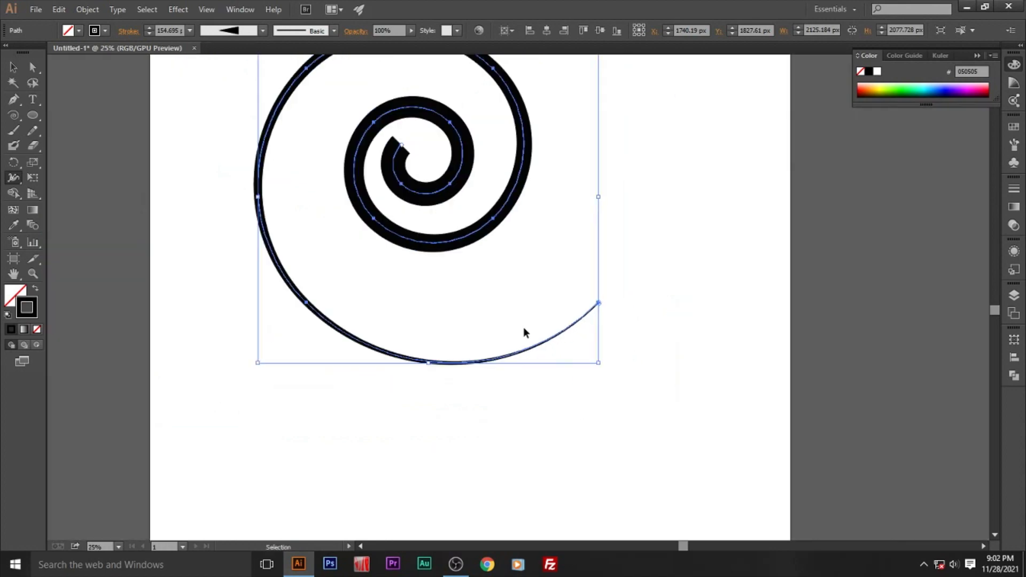
pyautogui.moveTo(527, 303); pyautogui.dragTo(581, 355)
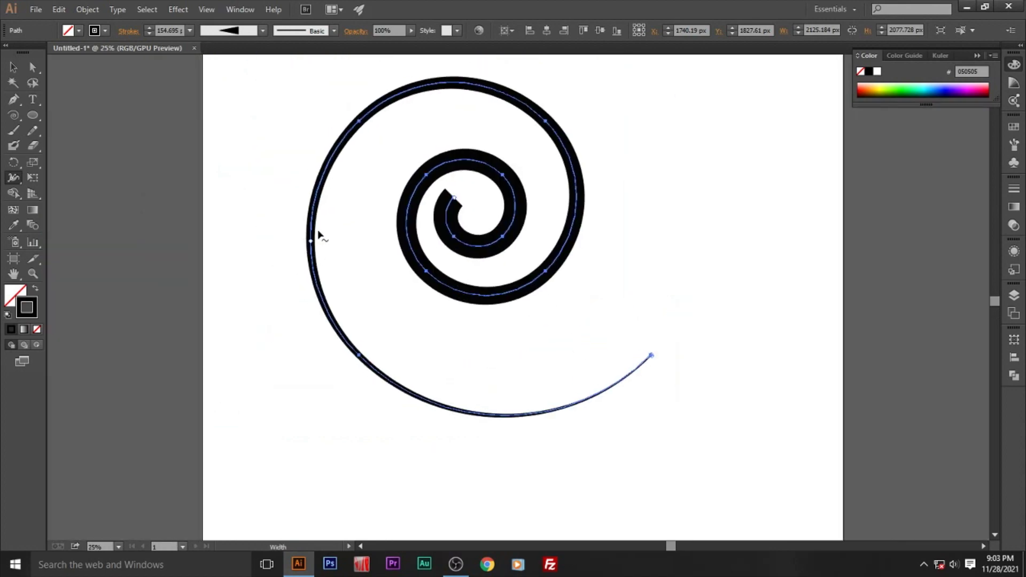
pyautogui.moveTo(312, 242); pyautogui.dragTo(319, 243)
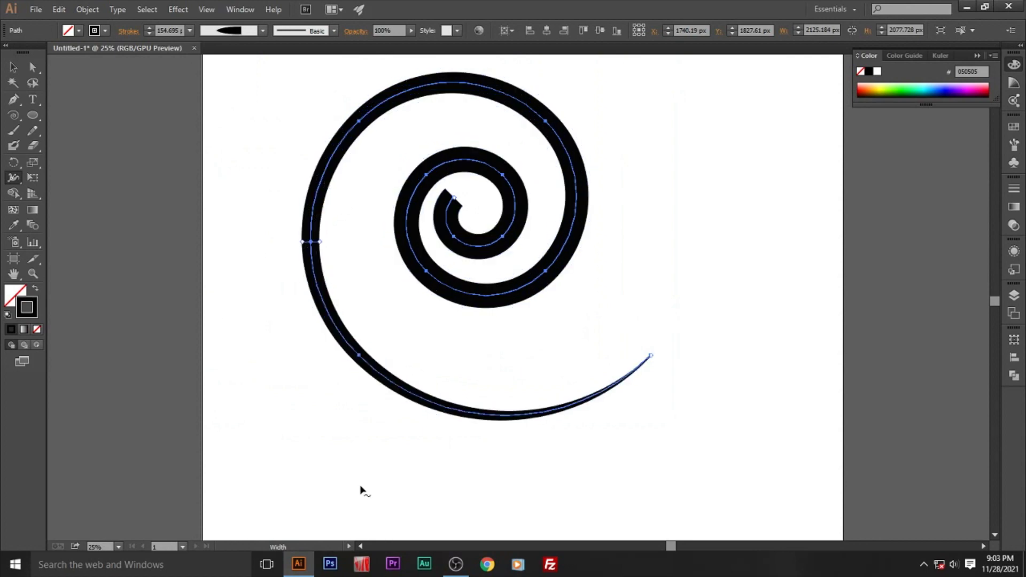
# Step: Give the spiral's stroke Round Cap ends in the stroke options
pyautogui.click(14, 67)
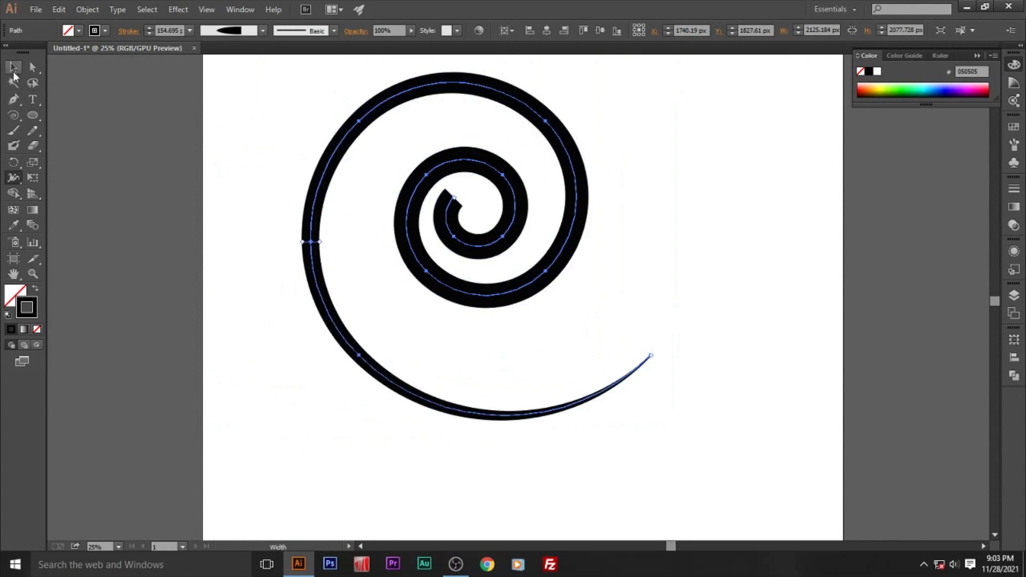
pyautogui.click(196, 170)
pyautogui.moveTo(233, 167); pyautogui.dragTo(272, 214)
pyautogui.click(439, 234)
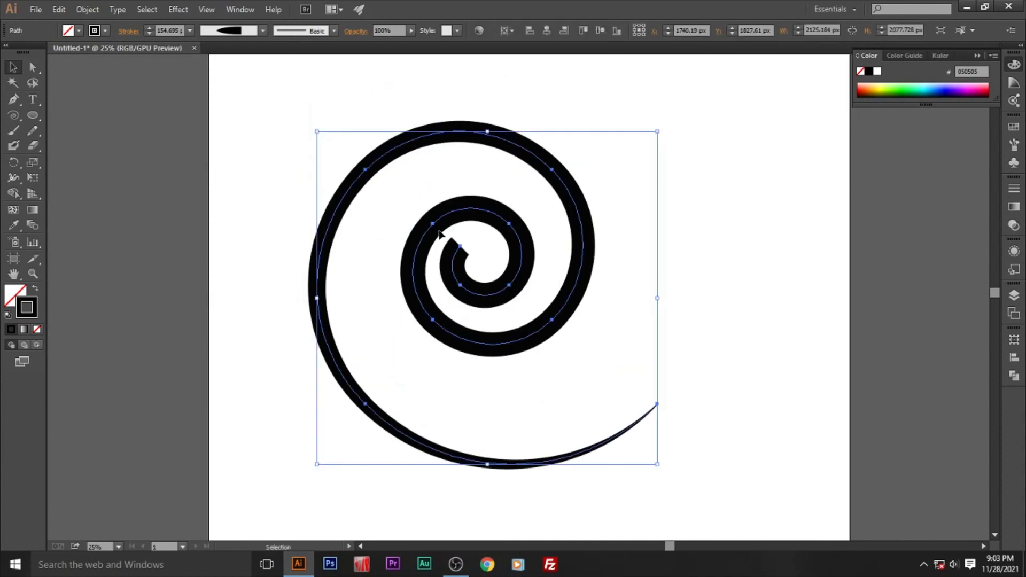
pyautogui.click(128, 31)
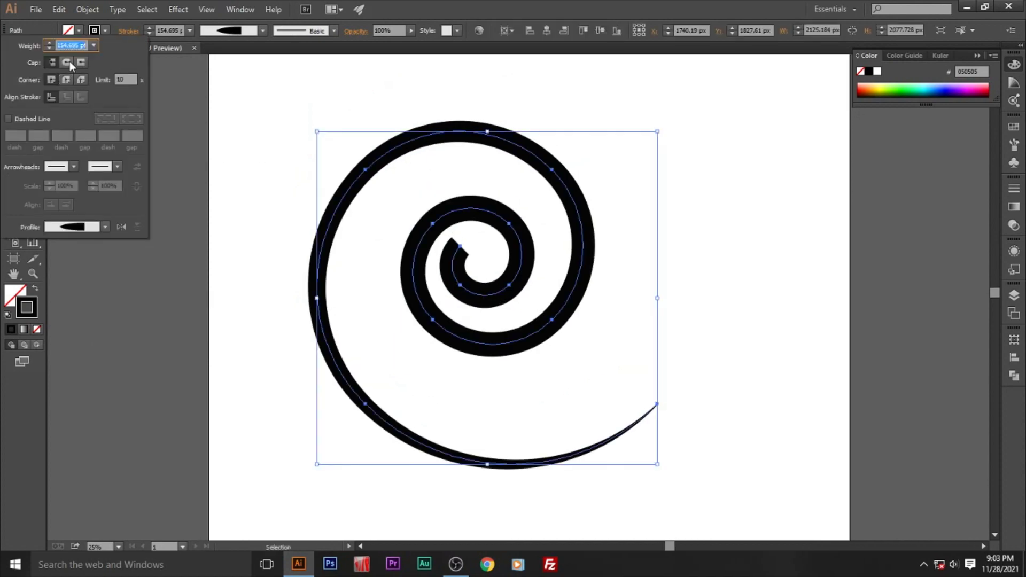
pyautogui.click(67, 63)
pyautogui.click(285, 140)
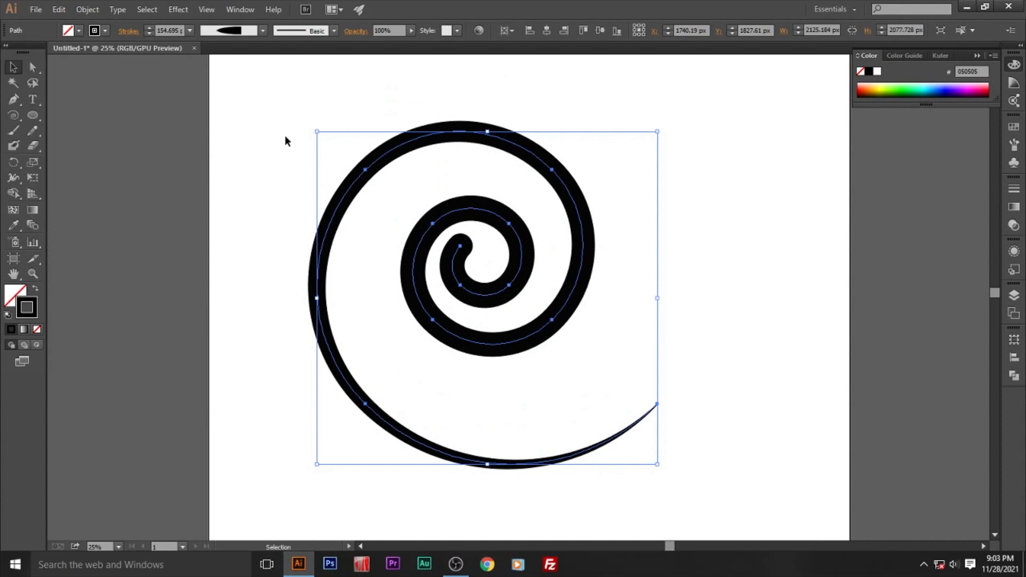
# Step: Move the spiral toward the artboard's left side
pyautogui.moveTo(366, 203); pyautogui.dragTo(268, 218)
pyautogui.moveTo(409, 270); pyautogui.dragTo(361, 277)
pyautogui.moveTo(433, 270); pyautogui.dragTo(545, 279)
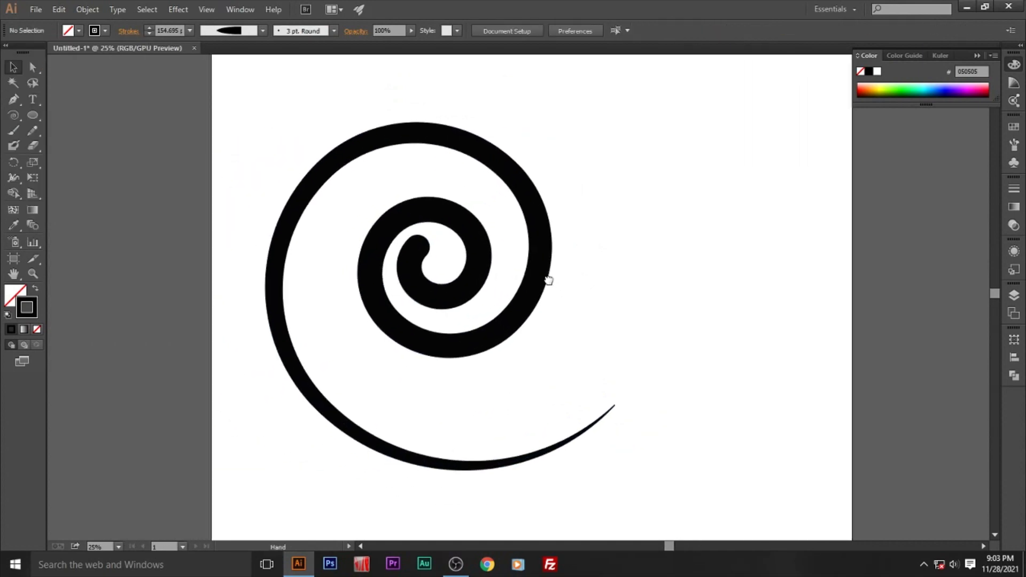
pyautogui.hotkey('ctrl', 'z')
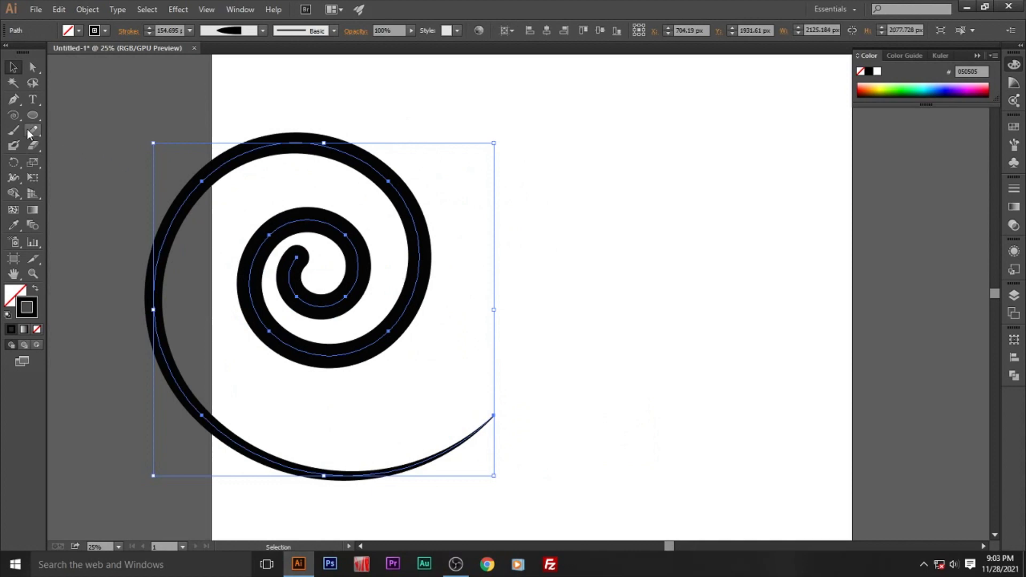
# Step: Draw a circle to the right of the spiral and thicken its outline
pyautogui.click(33, 115)
pyautogui.moveTo(722, 180); pyautogui.dragTo(804, 236)
pyautogui.click(13, 67)
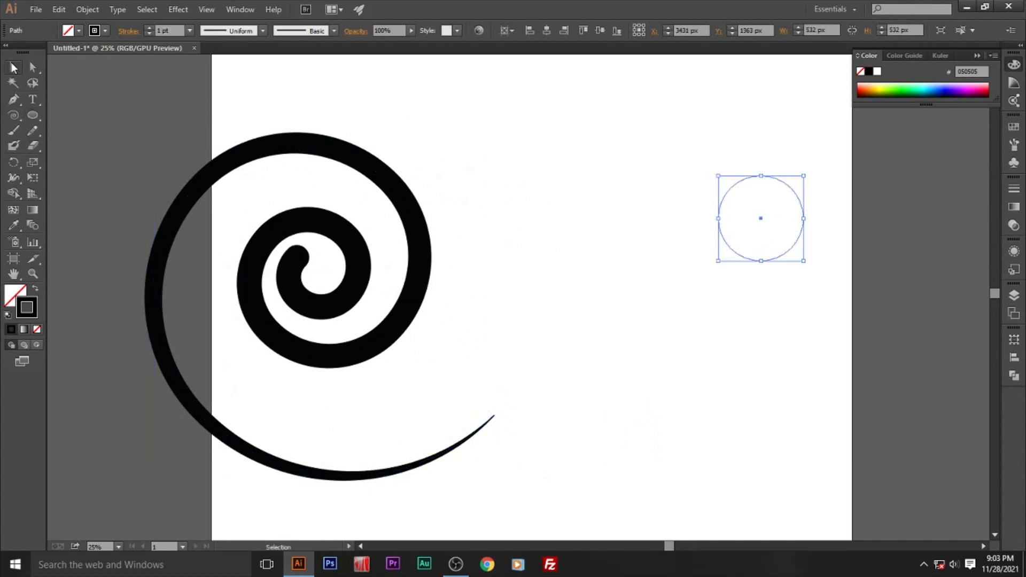
pyautogui.click(149, 28)
pyautogui.click(149, 28)
pyautogui.click(148, 28)
pyautogui.click(148, 28)
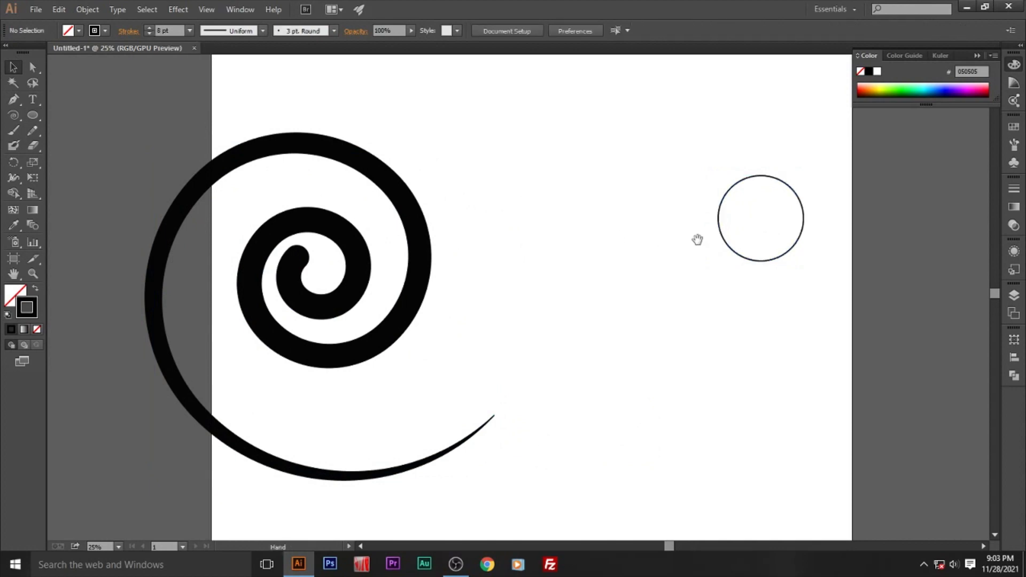
pyautogui.moveTo(699, 236); pyautogui.dragTo(646, 259)
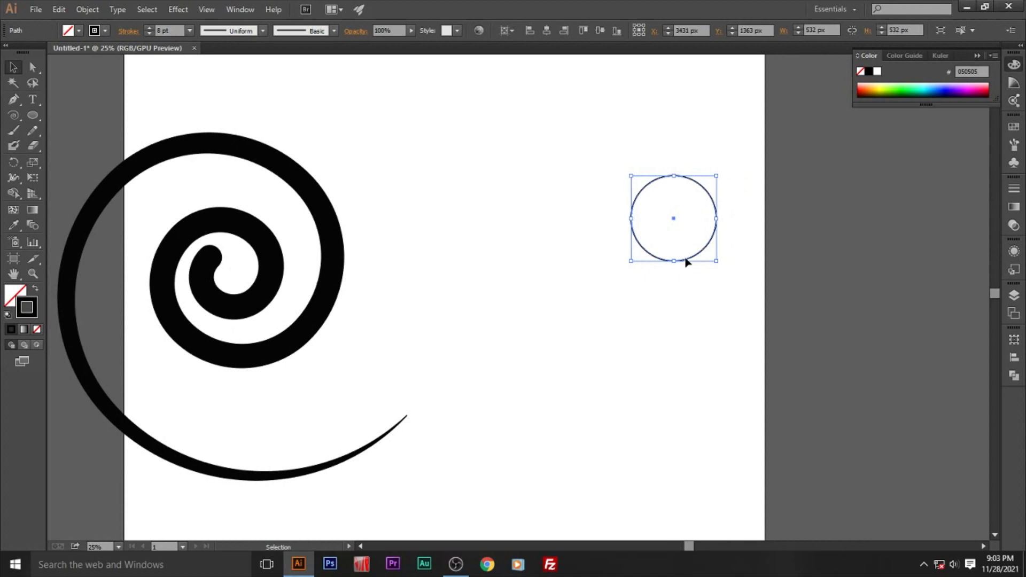
# Step: Delete the circle's bottom anchor to leave an upper arc, move it up-left, and stroke it at 10 pt
pyautogui.press('a')
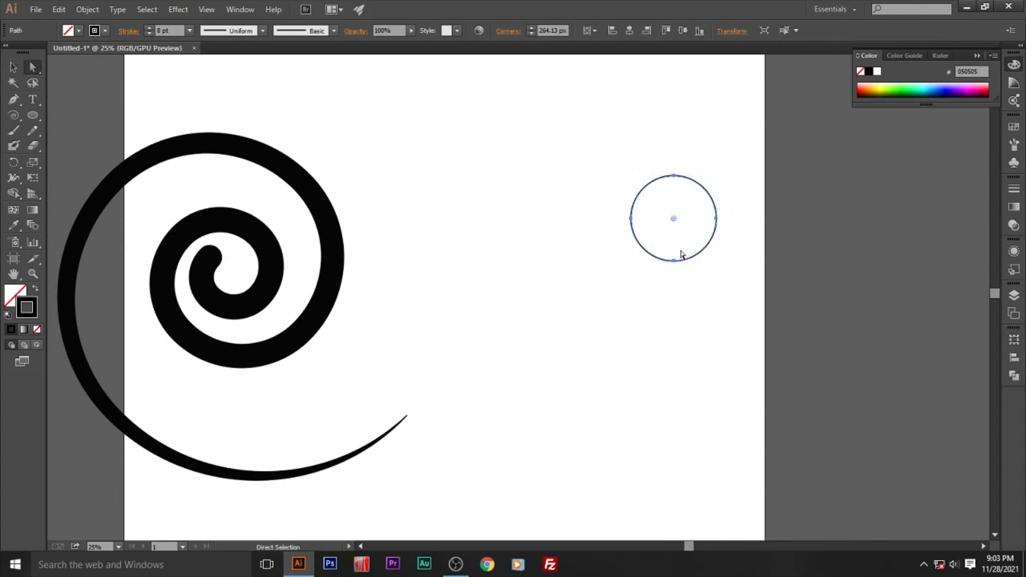
pyautogui.click(674, 261)
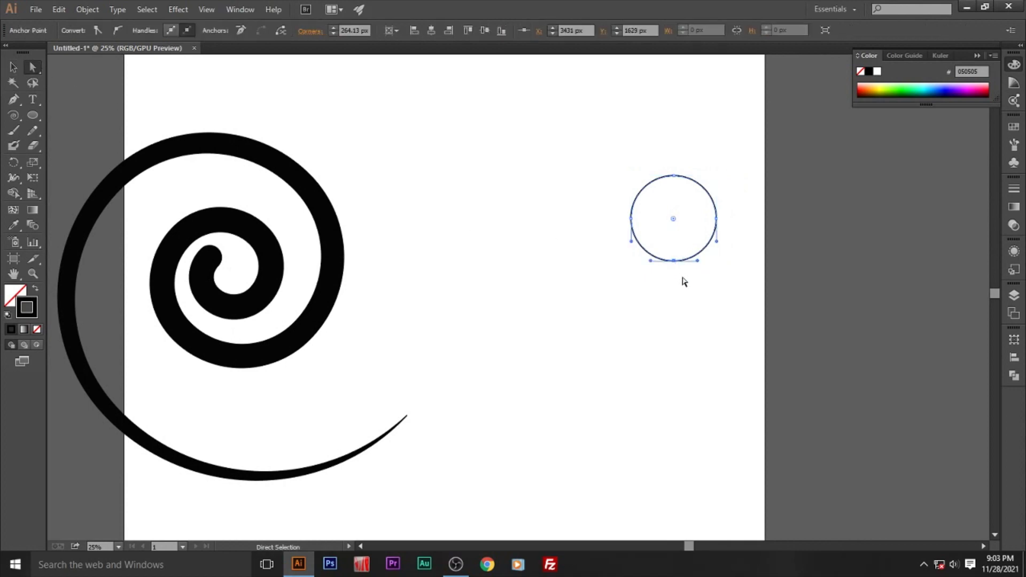
pyautogui.press('Delete')
pyautogui.click(12, 67)
pyautogui.click(698, 172)
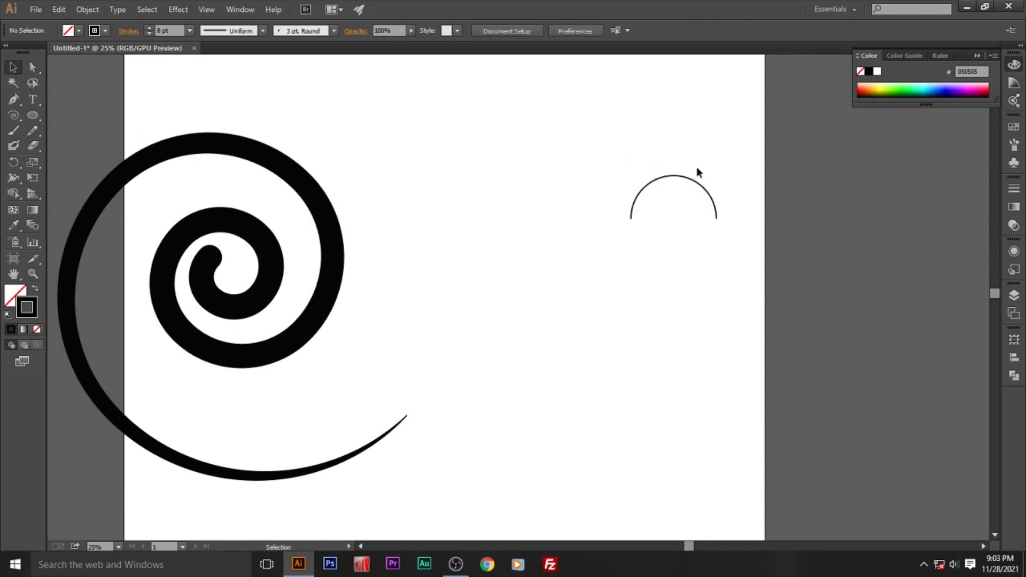
pyautogui.moveTo(692, 184); pyautogui.dragTo(658, 151)
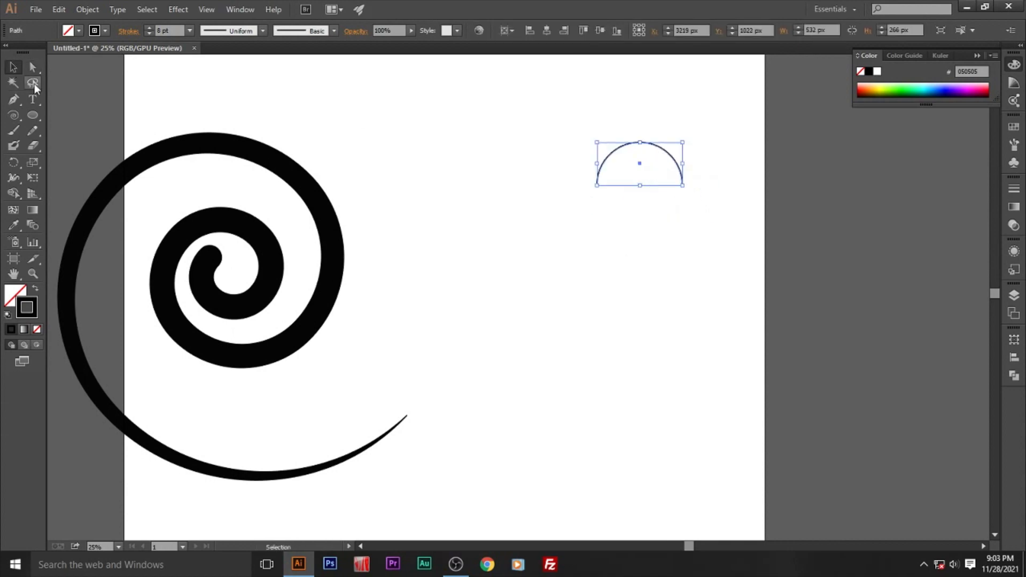
pyautogui.click(152, 28)
pyautogui.click(152, 28)
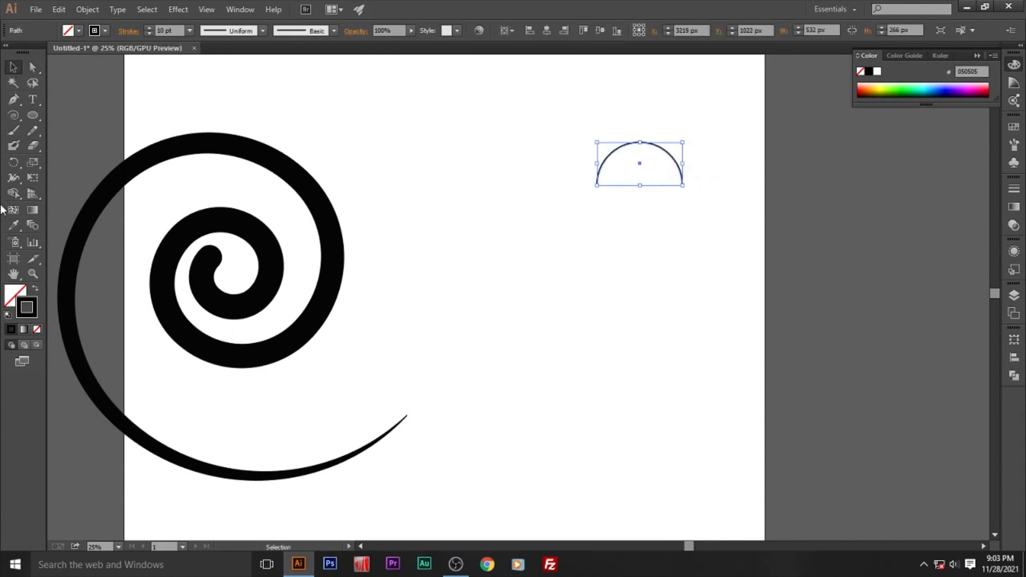
pyautogui.click(13, 178)
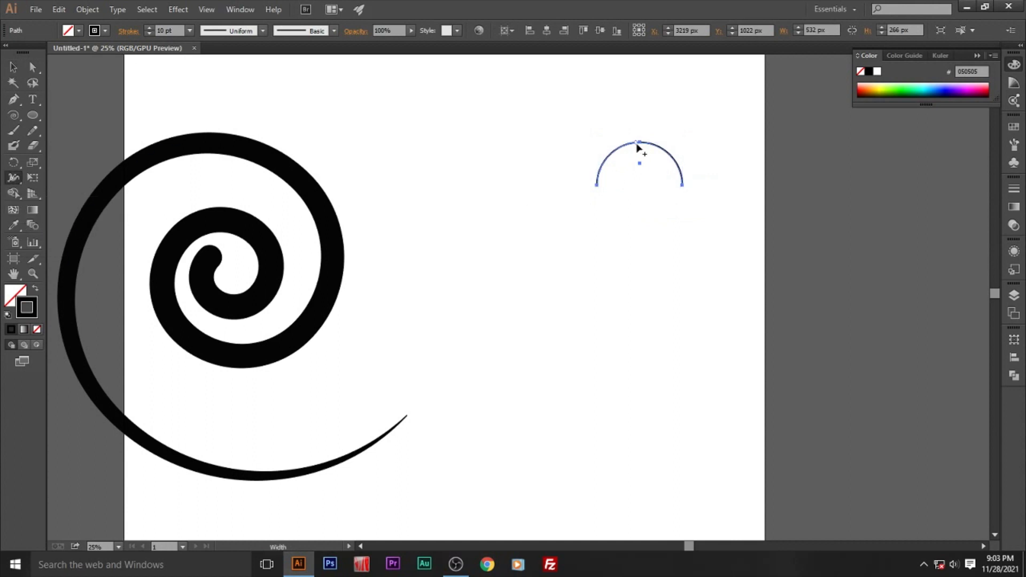
# Step: Widen the arc's top into a tapered crescent and draw a small solid black circle below it
pyautogui.moveTo(641, 143); pyautogui.dragTo(642, 136)
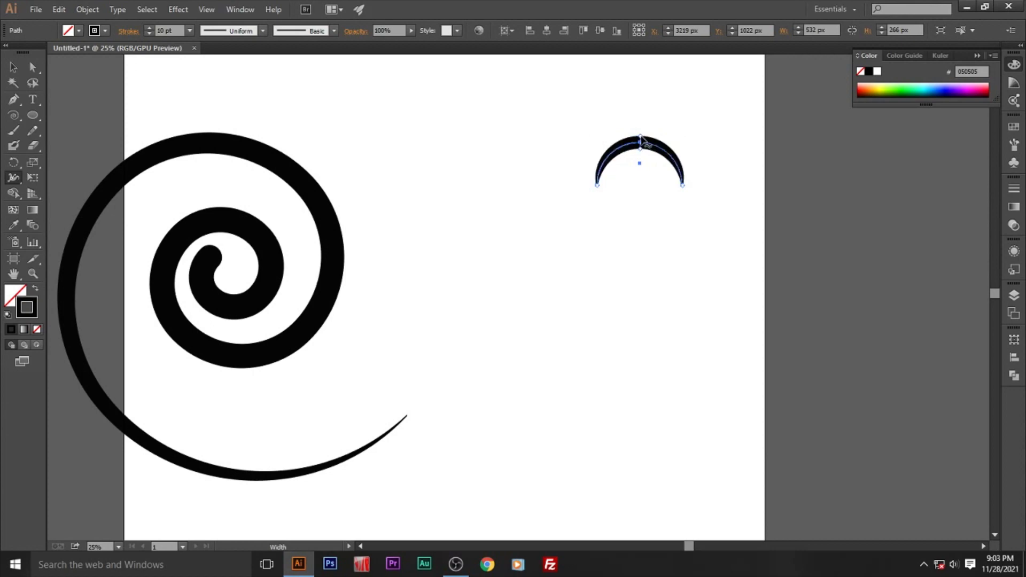
pyautogui.click(13, 67)
pyautogui.click(32, 115)
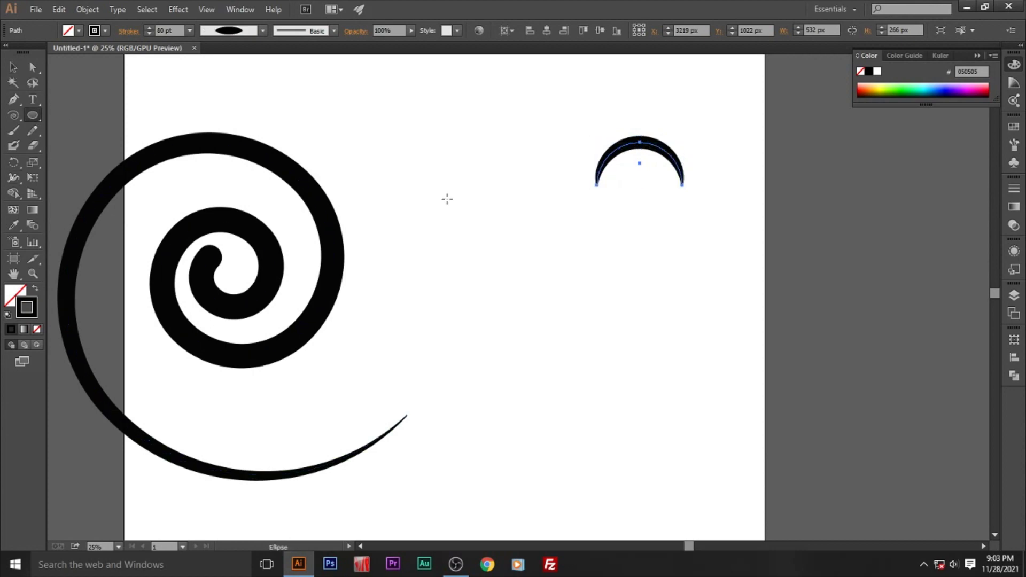
pyautogui.moveTo(635, 170); pyautogui.dragTo(655, 190)
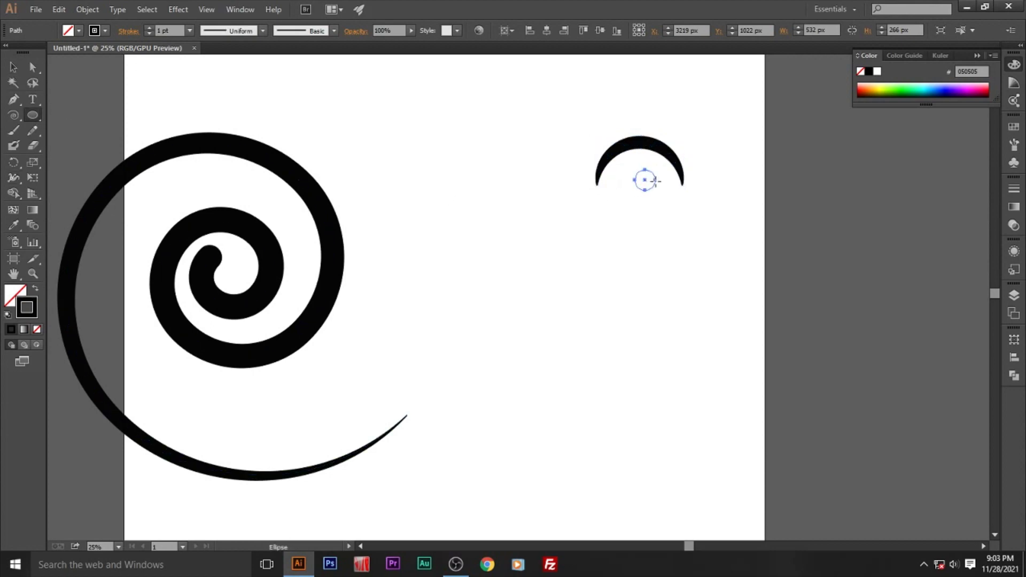
pyautogui.click(35, 289)
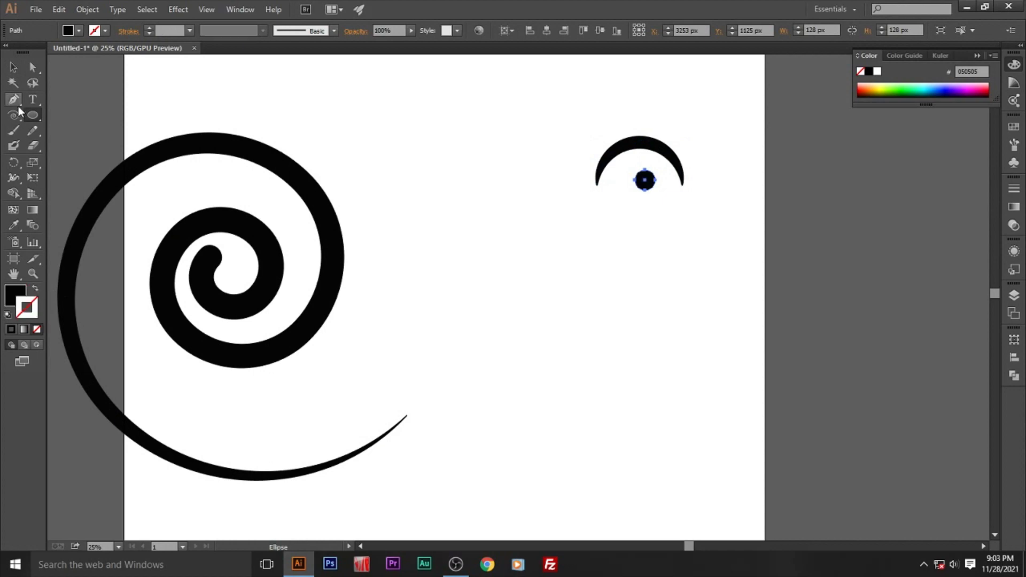
# Step: Centre the black dot under the crescent and narrow the crescent around it
pyautogui.click(14, 67)
pyautogui.click(596, 207)
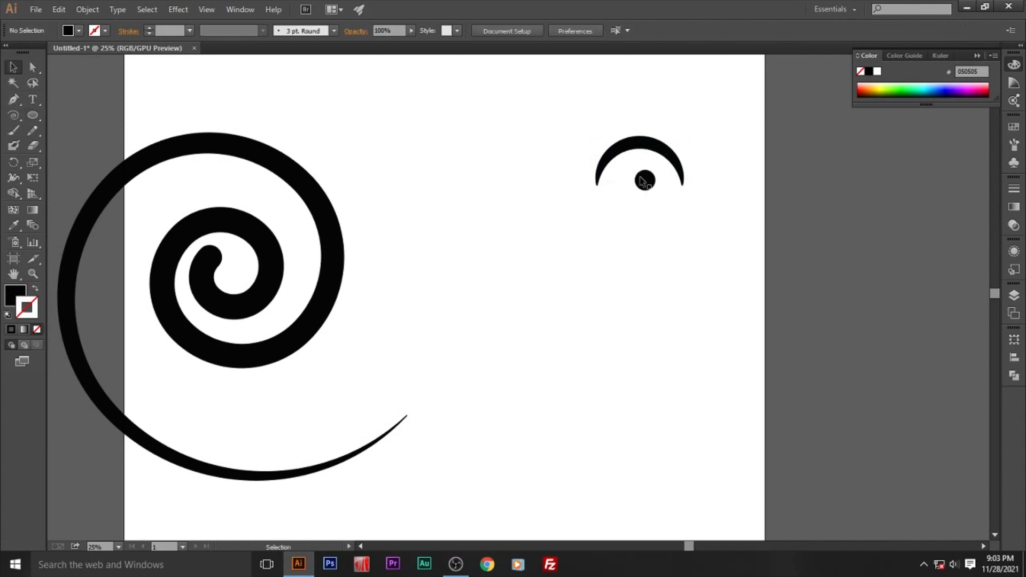
pyautogui.moveTo(646, 180); pyautogui.dragTo(641, 173)
pyautogui.keyDown('shift'); pyautogui.click(680, 167); pyautogui.keyUp('shift')
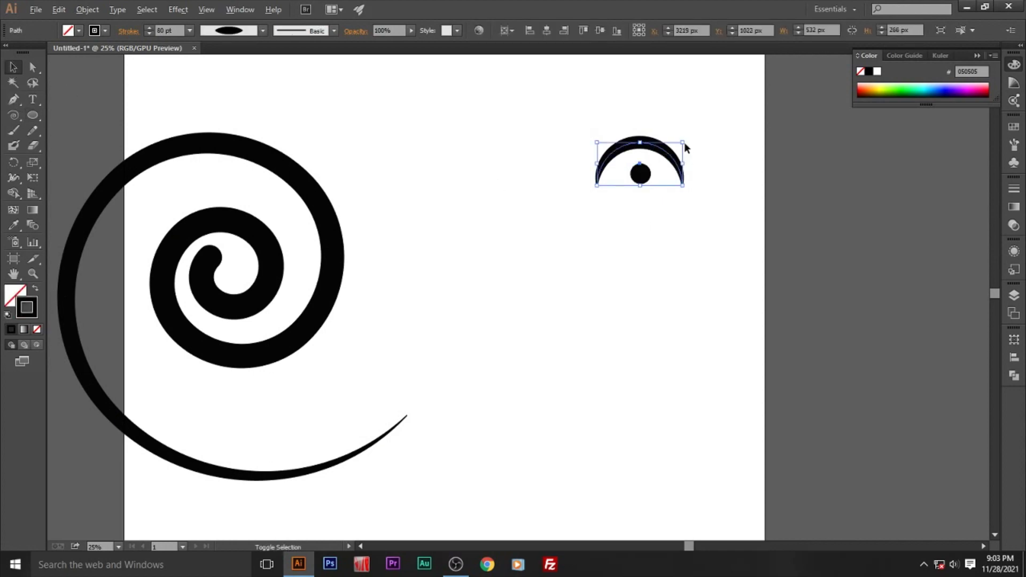
pyautogui.moveTo(684, 144); pyautogui.dragTo(673, 148)
# Step: Group the crescent and dot with Ctrl+G and move the motif up and right
pyautogui.click(680, 187)
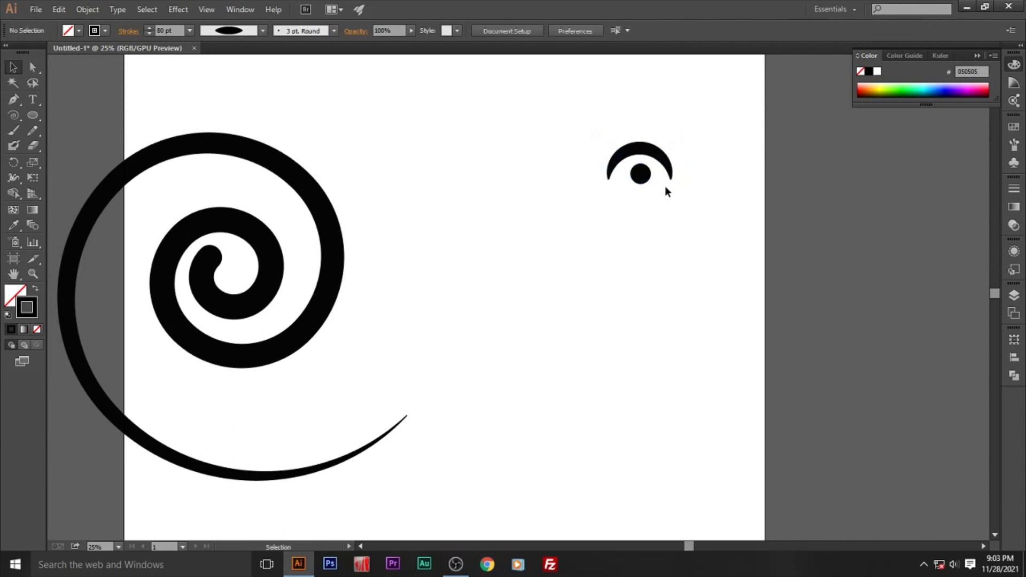
pyautogui.moveTo(613, 130); pyautogui.dragTo(653, 185)
pyautogui.hotkey('ctrl', 'g')
pyautogui.click(662, 233)
pyautogui.moveTo(651, 183); pyautogui.dragTo(658, 156)
pyautogui.click(14, 162)
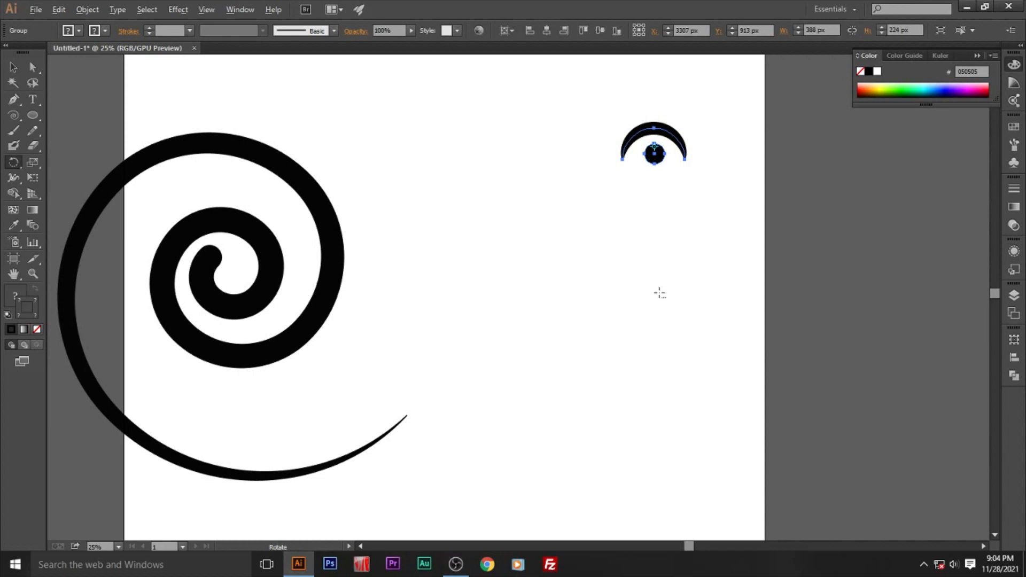
# Step: Copy the motif rotated 15° around a centre point below it, repeating with Ctrl+D around the ring
pyautogui.keyDown('alt'); pyautogui.click(660, 293); pyautogui.keyUp('alt')
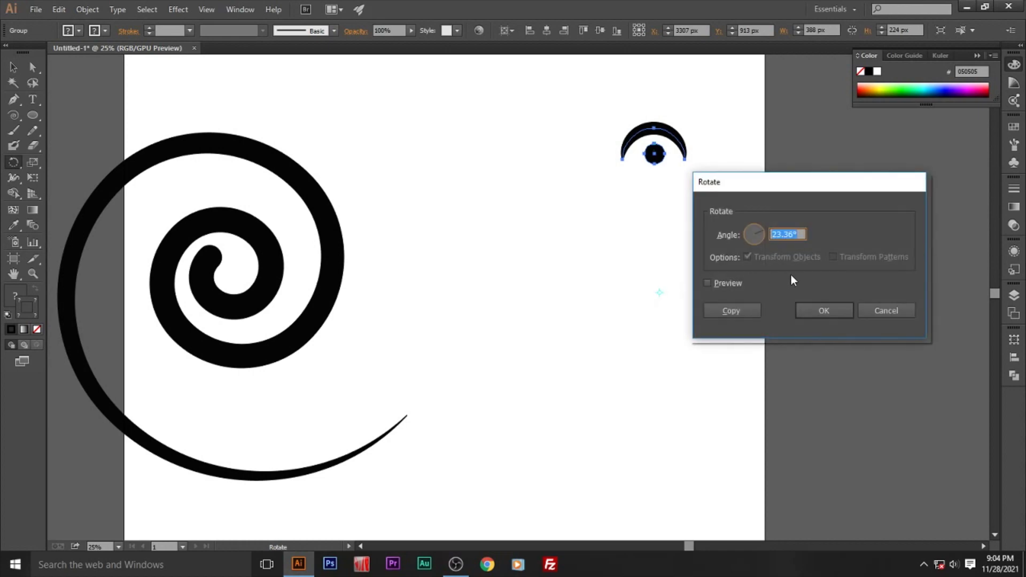
pyautogui.write('15')
pyautogui.click(742, 285)
pyautogui.click(732, 310)
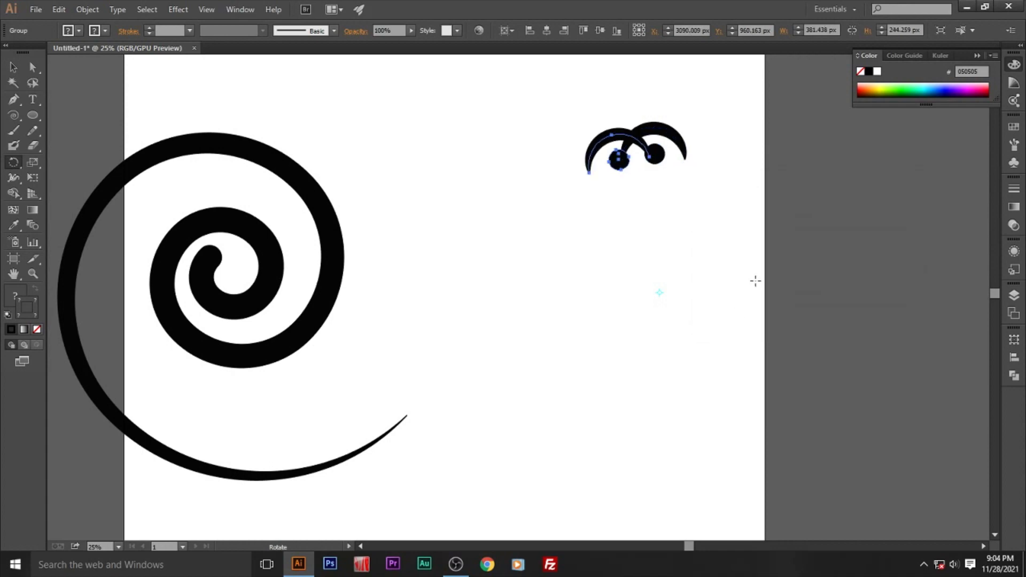
pyautogui.hotkey('ctrl', 'd')
pyautogui.hotkey('ctrl', 'd')
pyautogui.hotkey('ctrl', 'd')
pyautogui.hotkey('ctrl', 'd')
pyautogui.hotkey('ctrl', 'd')
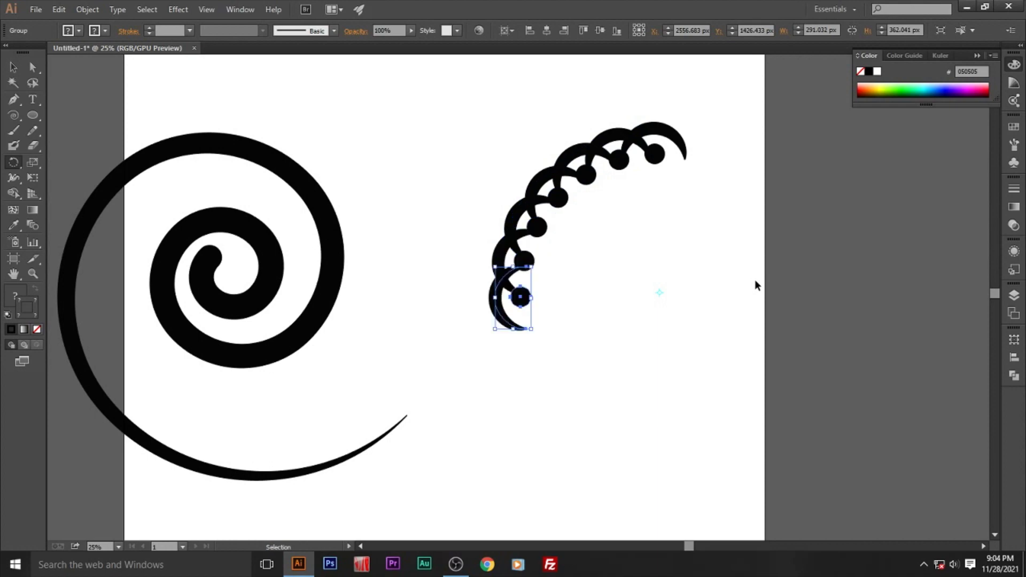
pyautogui.hotkey('ctrl', 'd')
pyautogui.hotkey('ctrl', 'd')
pyautogui.hotkey('ctrl', 'd')
pyautogui.hotkey('ctrl', 'd')
pyautogui.hotkey('ctrl', 'd')
pyautogui.hotkey('ctrl', 'd')
pyautogui.hotkey('ctrl', 'd')
pyautogui.hotkey('ctrl', 'd')
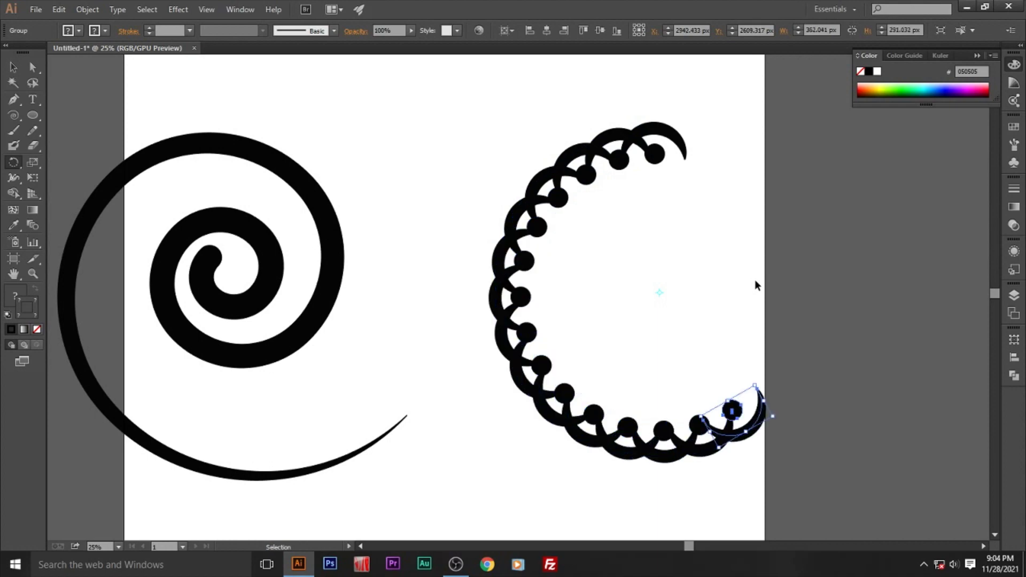
pyautogui.hotkey('ctrl', 'd')
pyautogui.hotkey('ctrl', 'd')
pyautogui.hotkey('ctrl', 'd')
pyautogui.hotkey('ctrl', 'd')
pyautogui.hotkey('ctrl', 'd')
pyautogui.hotkey('ctrl', 'd')
pyautogui.hotkey('ctrl', 'd')
pyautogui.hotkey('ctrl', 'd')
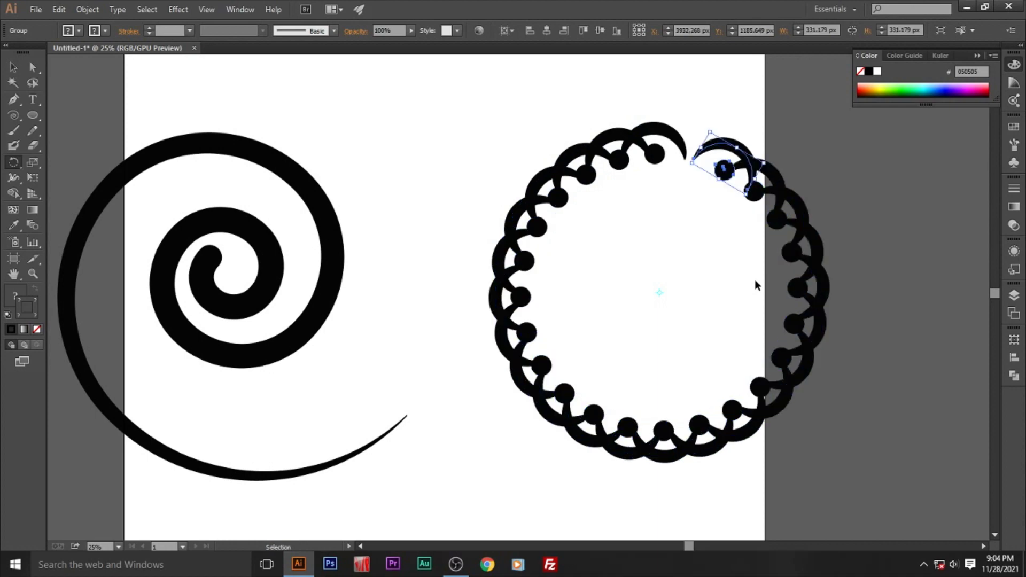
pyautogui.hotkey('ctrl', 'd')
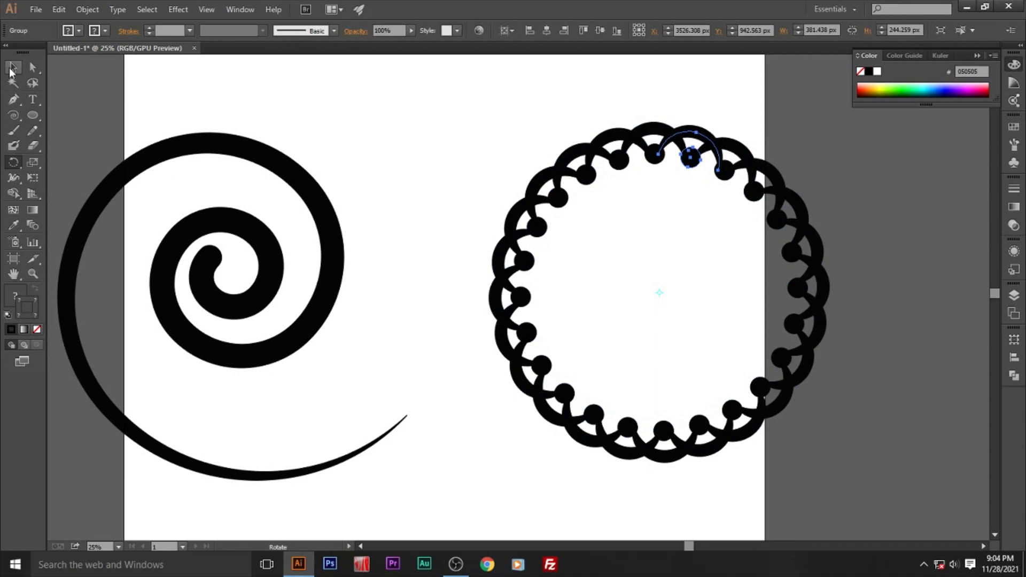
# Step: Marquee-select the whole ring of motifs and set its stroke weight to 20 pt
pyautogui.click(13, 69)
pyautogui.click(369, 109)
pyautogui.moveTo(478, 116); pyautogui.dragTo(840, 453)
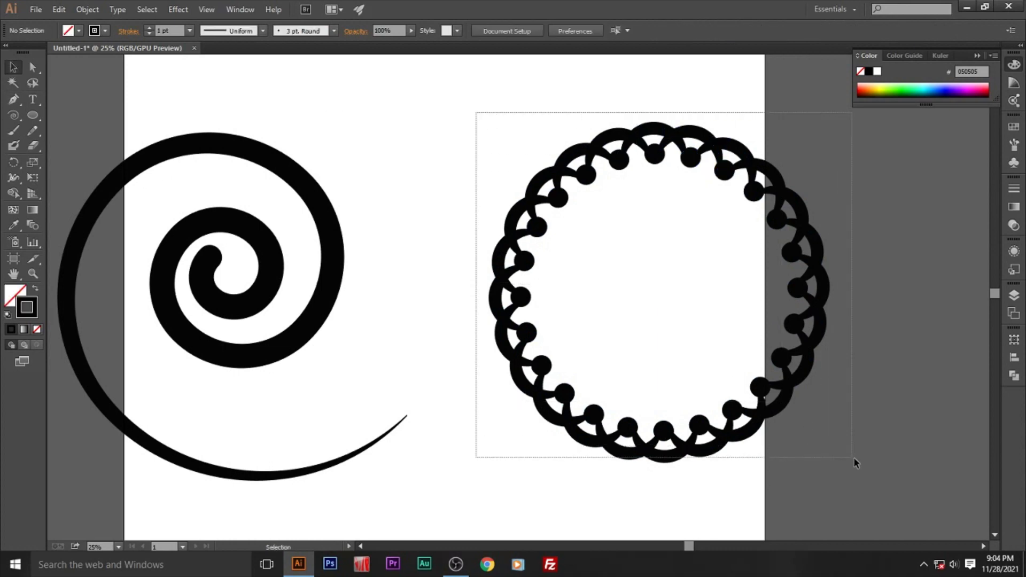
pyautogui.click(189, 30)
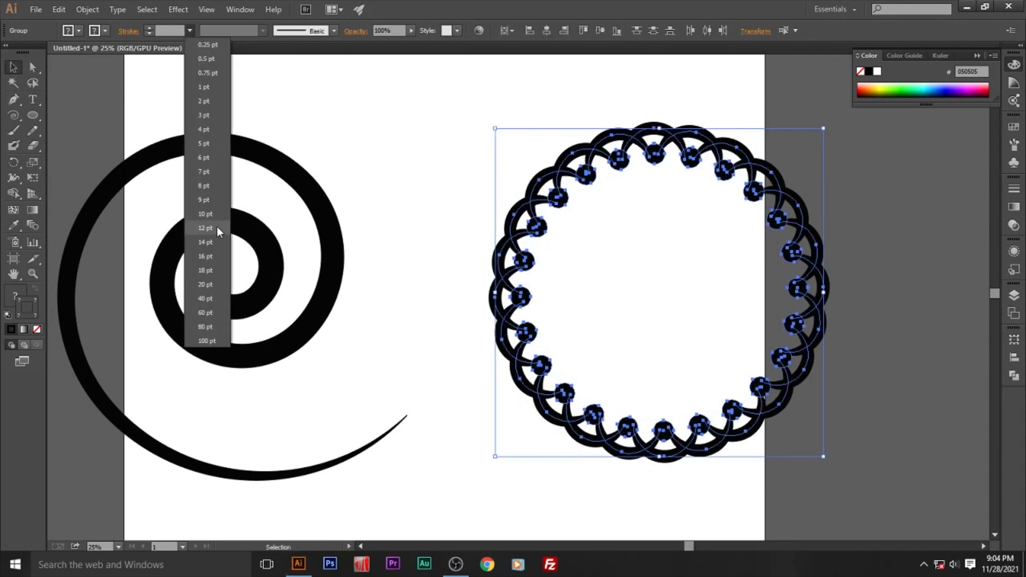
pyautogui.click(214, 265)
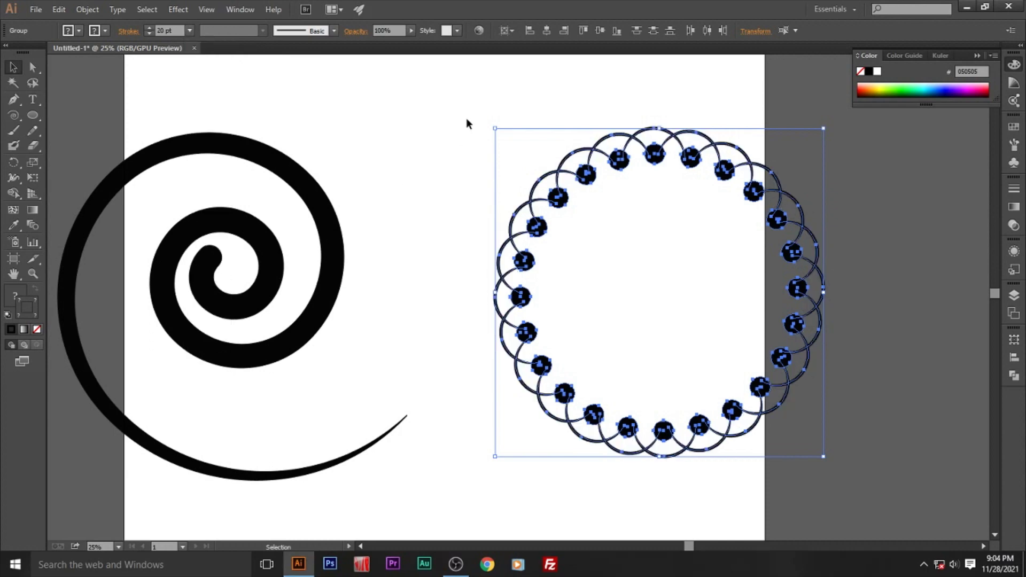
# Step: Shift the ring left and apply Object > Expand Appearance to turn it into outlined shapes
pyautogui.click(470, 134)
pyautogui.moveTo(477, 98); pyautogui.dragTo(851, 489)
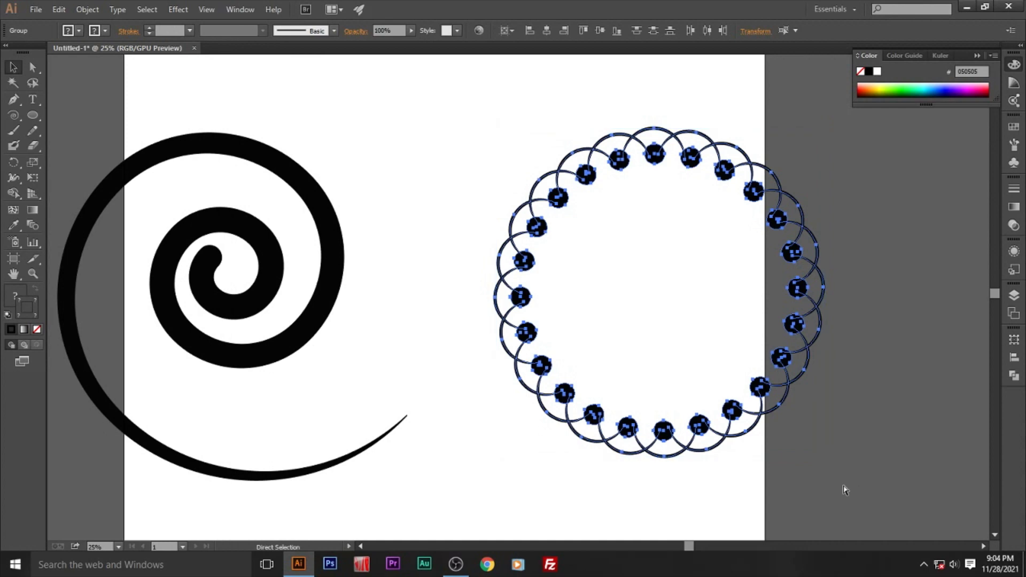
pyautogui.click(864, 500)
pyautogui.moveTo(804, 332); pyautogui.dragTo(759, 325)
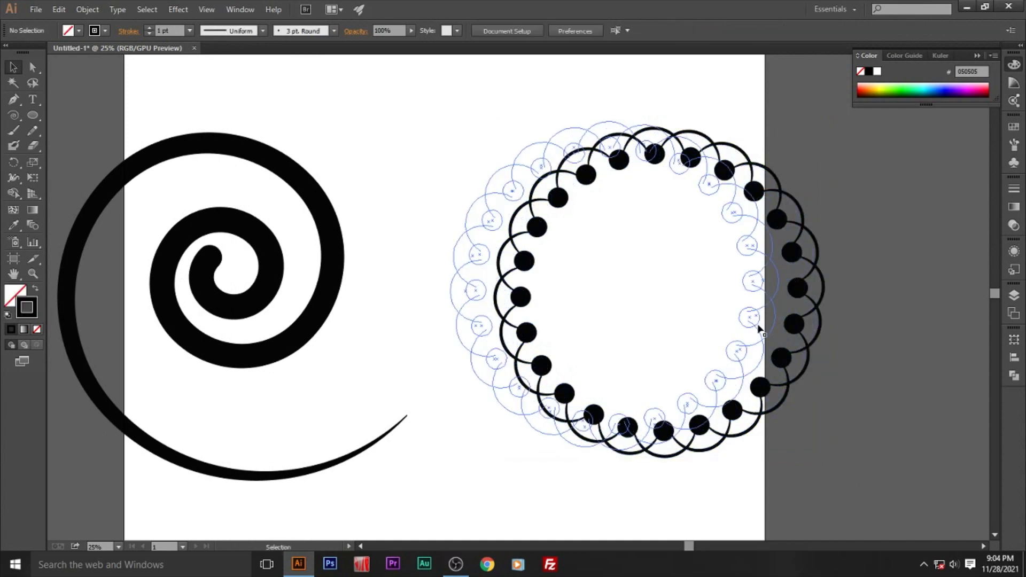
pyautogui.click(87, 9)
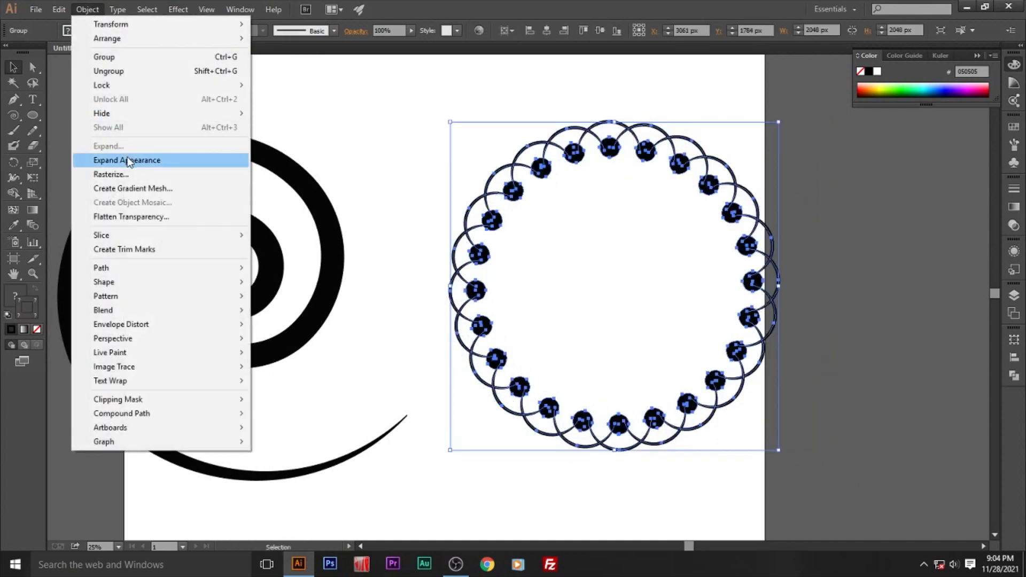
pyautogui.click(126, 159)
# Step: Move the expanded ring back to the right and shift the view slightly
pyautogui.click(87, 9)
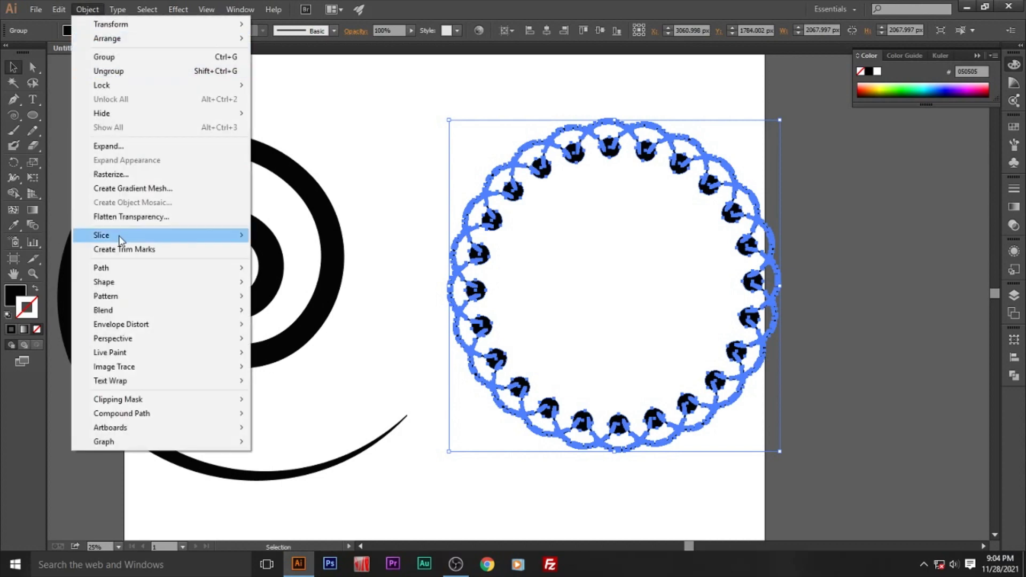
pyautogui.click(428, 128)
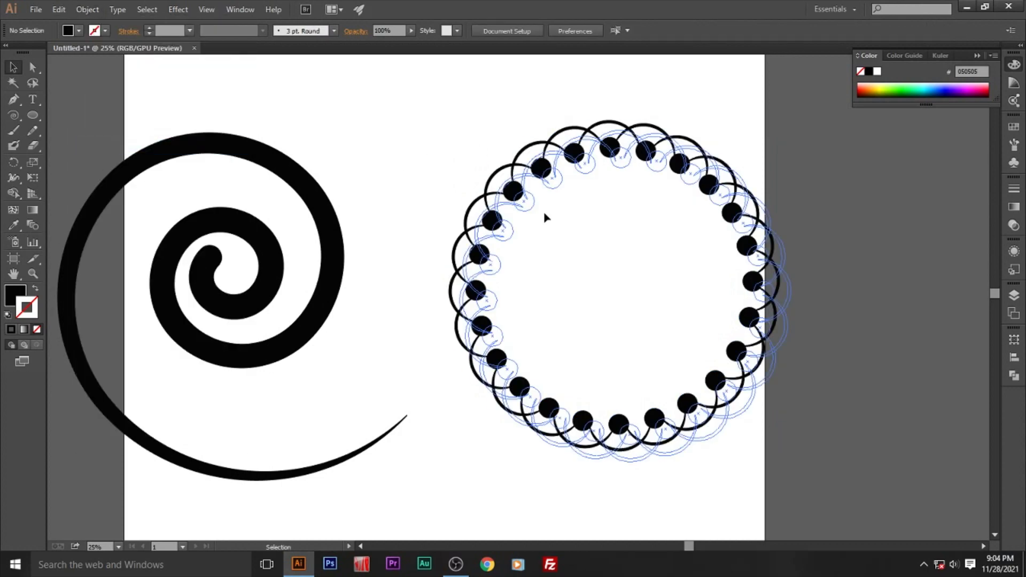
pyautogui.moveTo(496, 170); pyautogui.dragTo(633, 177)
pyautogui.click(537, 192)
pyautogui.moveTo(537, 183); pyautogui.dragTo(553, 209)
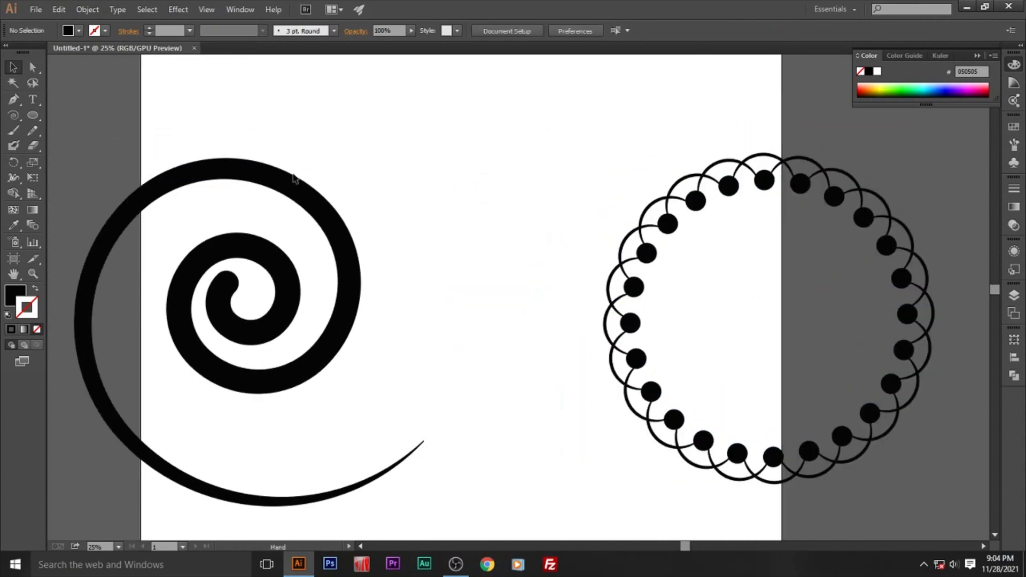
# Step: Draw a 1540 px horizontal line near the artboard top with a black 9 pt stroke
pyautogui.moveTo(13, 115); pyautogui.dragTo(64, 115)
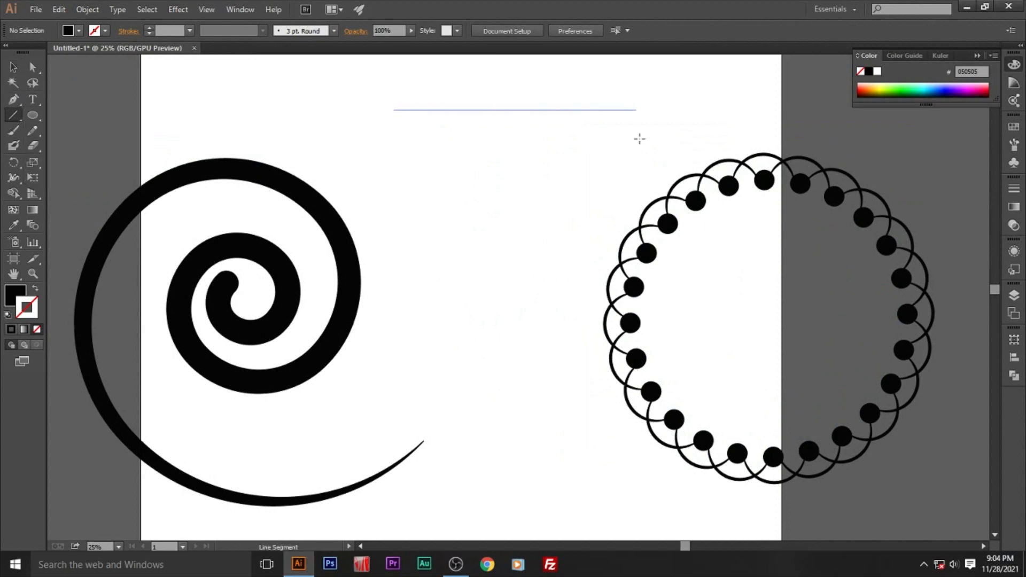
pyautogui.moveTo(414, 115); pyautogui.dragTo(641, 110)
pyautogui.click(13, 67)
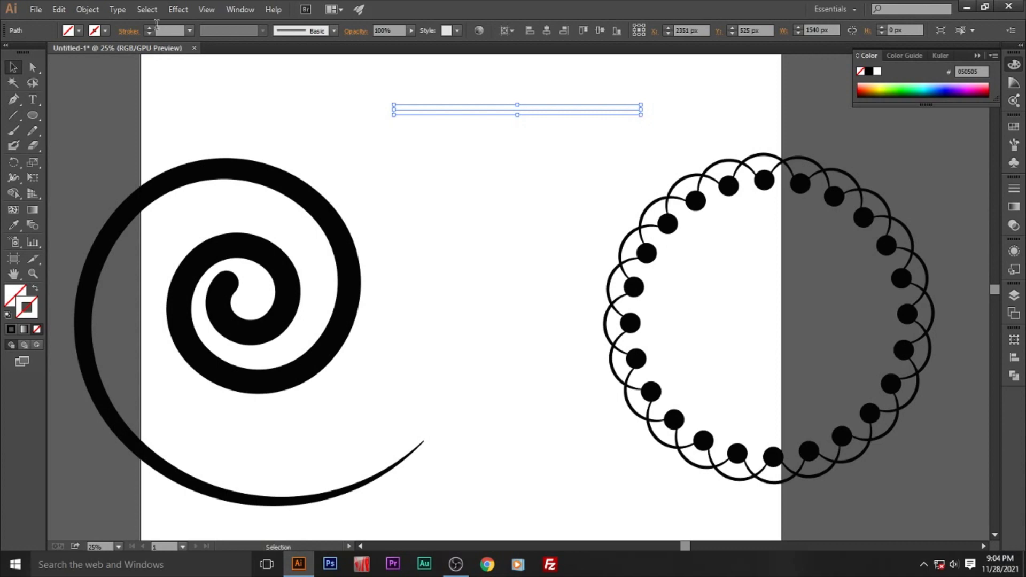
pyautogui.click(150, 29)
pyautogui.click(150, 29)
pyautogui.click(150, 30)
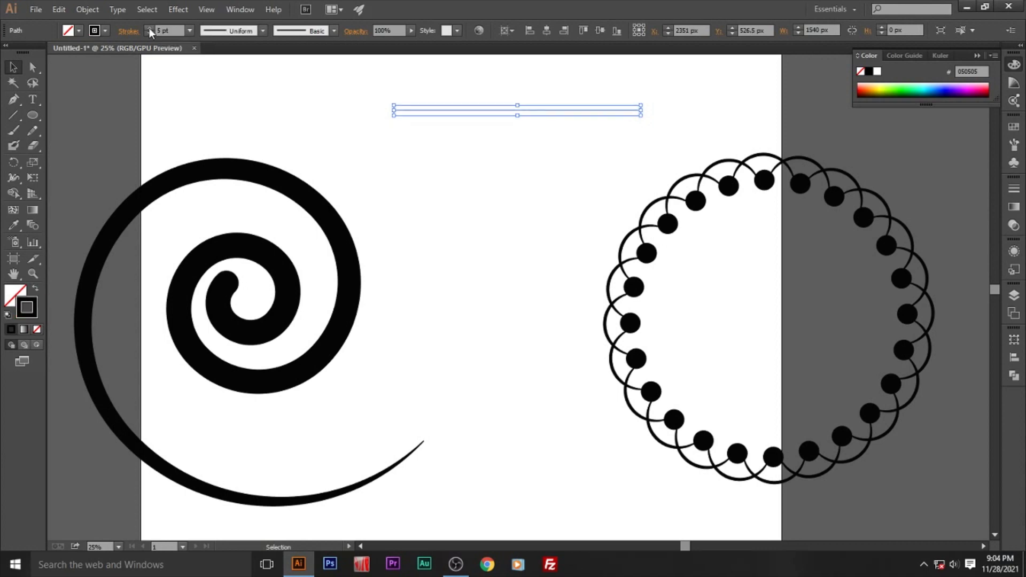
pyautogui.click(150, 30)
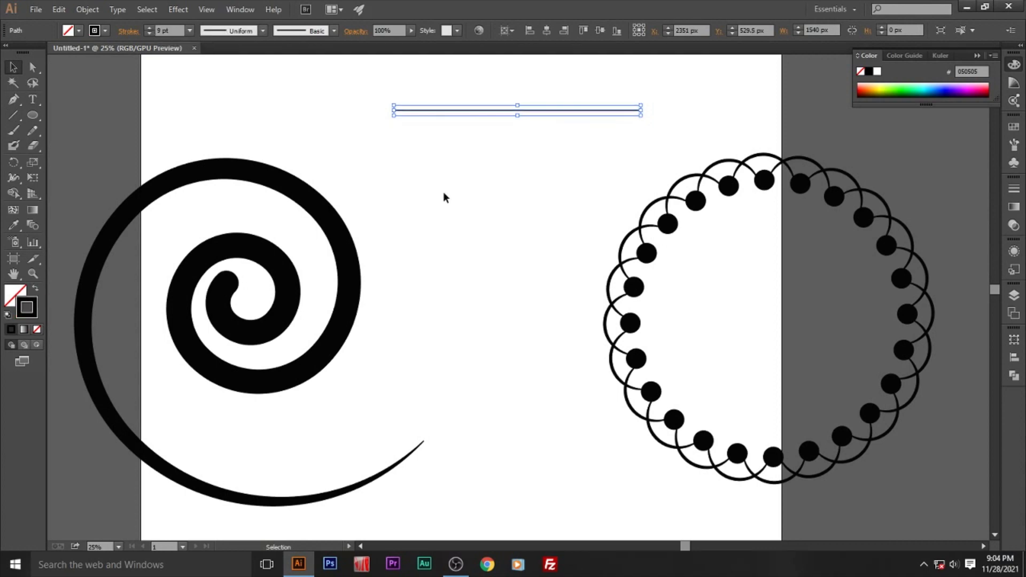
pyautogui.click(516, 122)
pyautogui.moveTo(518, 113); pyautogui.dragTo(524, 120)
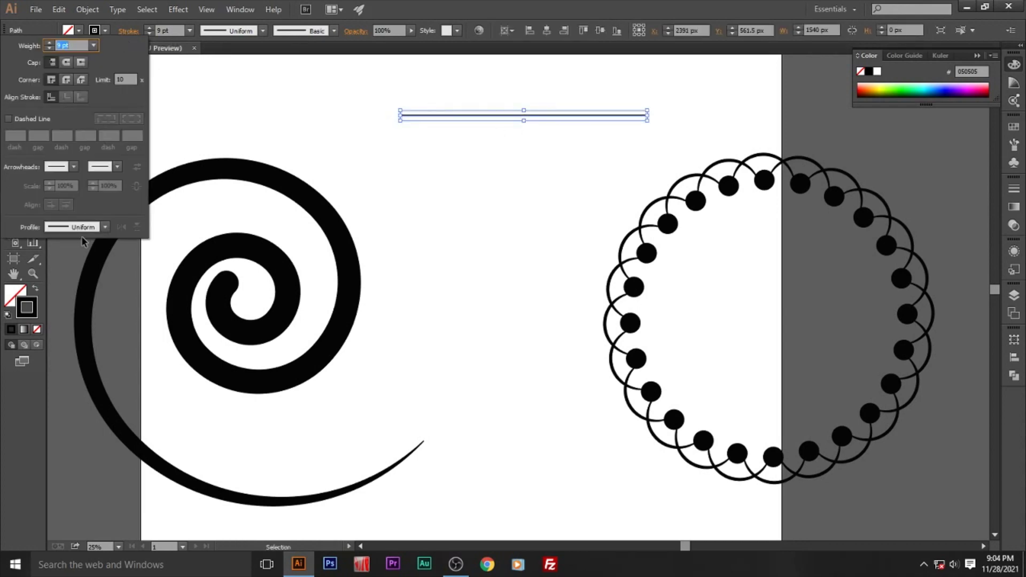
# Step: Give the line Width Profile 1, tapering both ends, at a 40 pt stroke weight
pyautogui.click(86, 227)
pyautogui.click(77, 274)
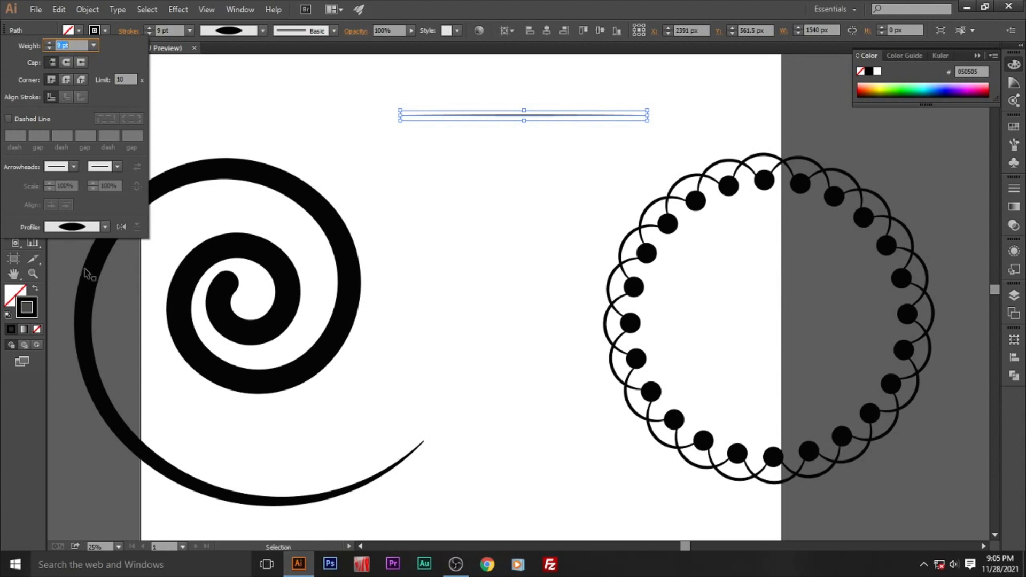
pyautogui.click(105, 227)
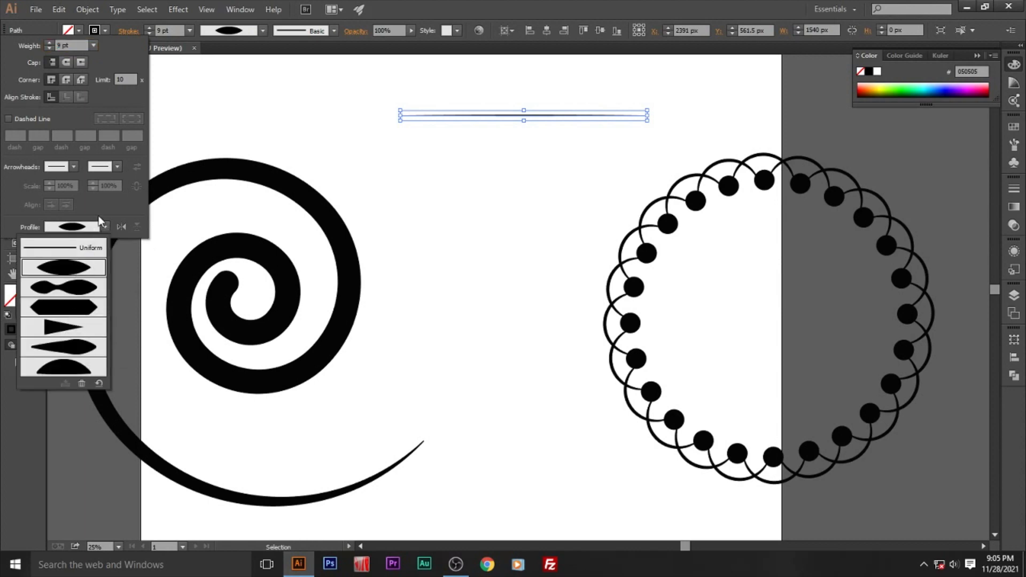
pyautogui.click(88, 46)
pyautogui.click(94, 46)
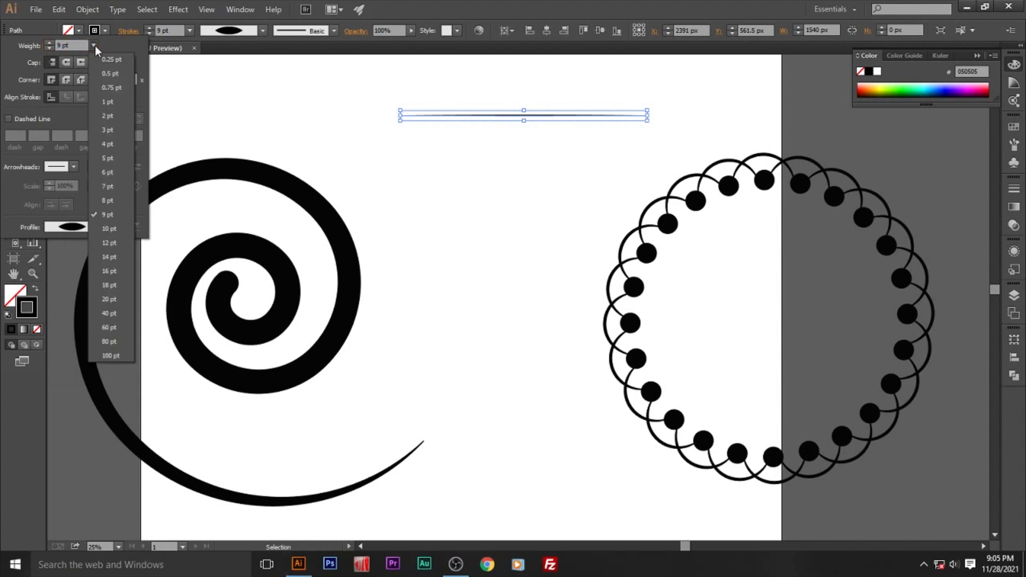
pyautogui.click(114, 310)
pyautogui.click(513, 161)
# Step: Alt-drag a duplicate just below the line and give the copy a double-lobed width profile
pyautogui.click(535, 117)
pyautogui.moveTo(535, 120); pyautogui.dragTo(535, 144)
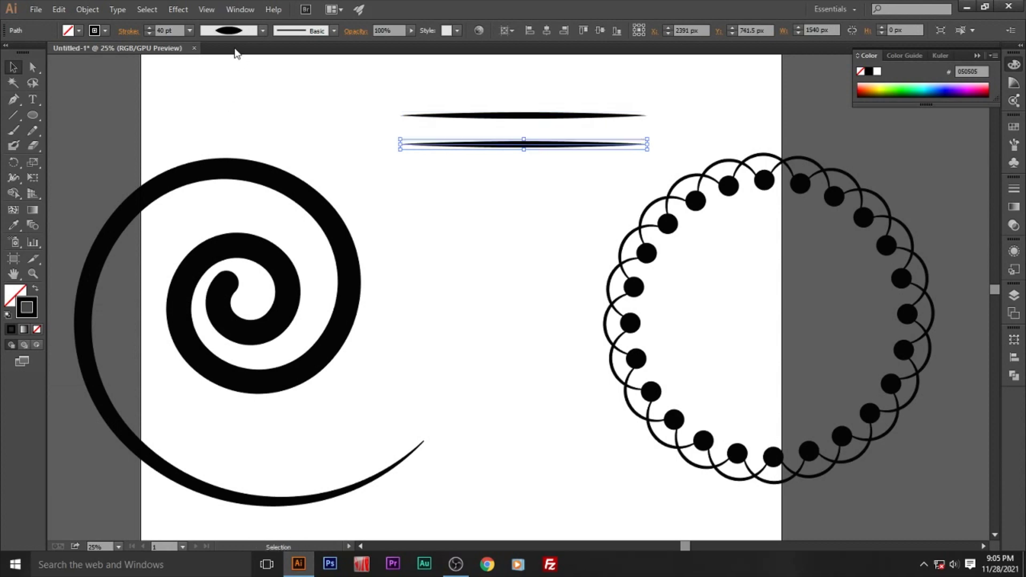
pyautogui.click(245, 31)
pyautogui.click(227, 91)
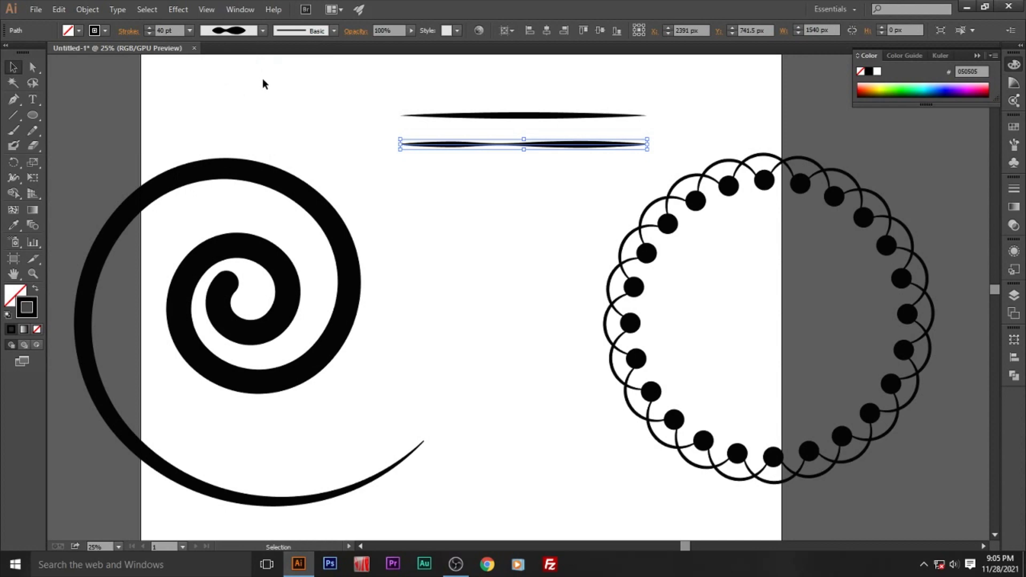
# Step: Duplicate the double-lobed line further down twice and give the third line a flat hexagon profile
pyautogui.moveTo(556, 144); pyautogui.dragTo(556, 180)
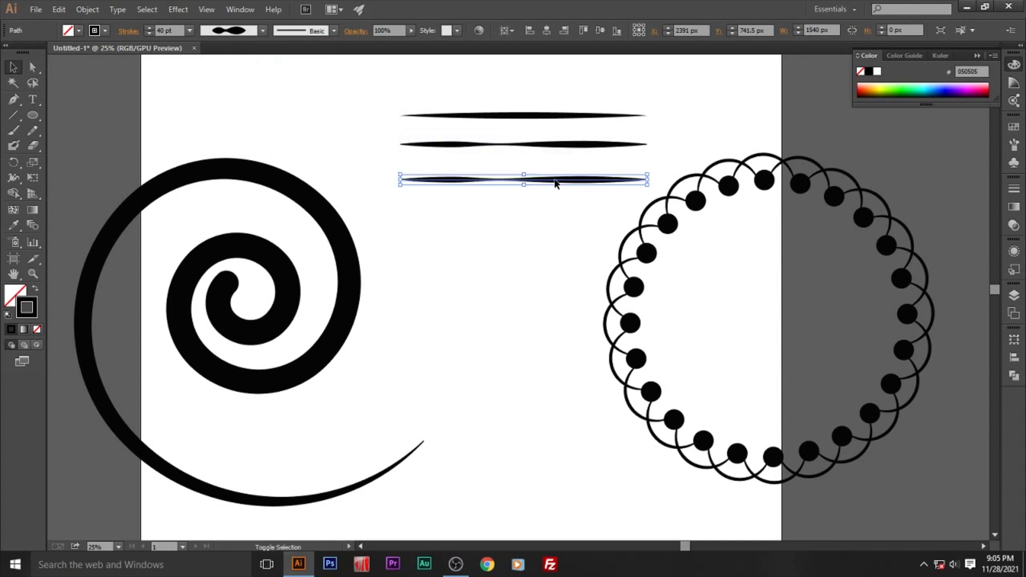
pyautogui.hotkey('ctrl', 'd')
pyautogui.hotkey('ctrl', 'd')
pyautogui.click(521, 233)
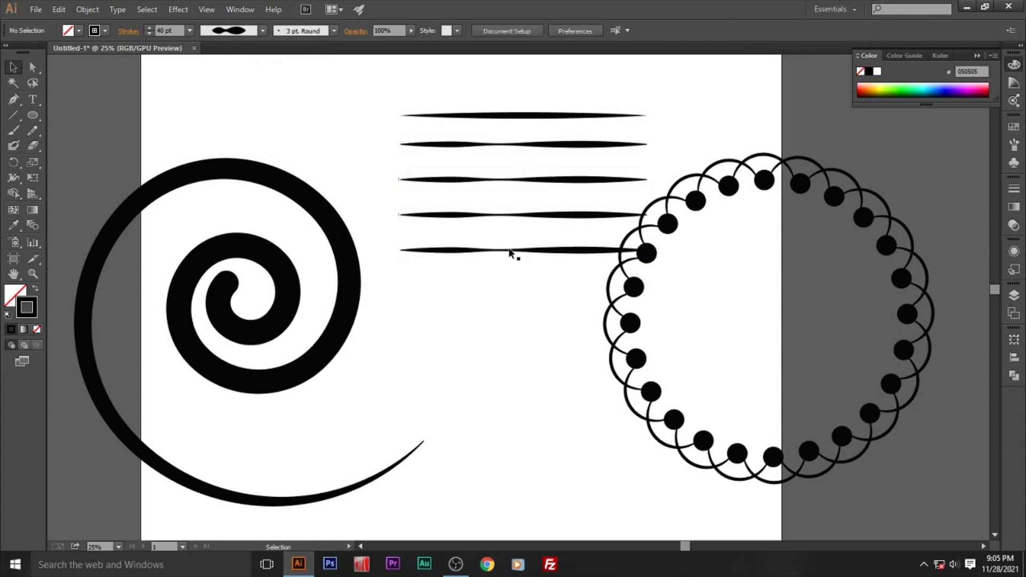
pyautogui.click(486, 180)
pyautogui.click(257, 31)
pyautogui.click(234, 111)
# Step: Give the fourth line a triangular taper and the fifth line Width Profile 5
pyautogui.click(425, 215)
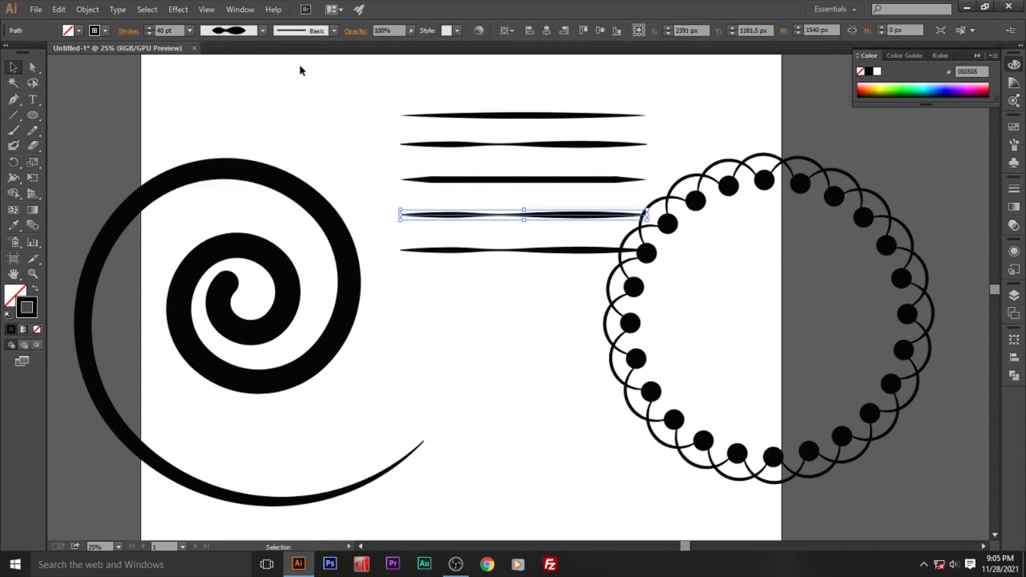
pyautogui.click(257, 30)
pyautogui.click(245, 153)
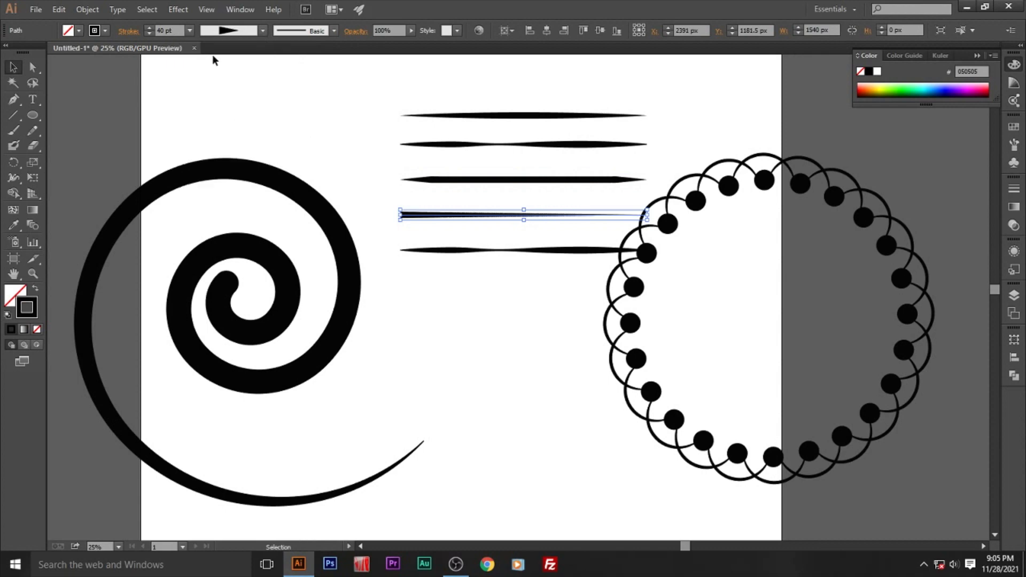
pyautogui.moveTo(493, 239); pyautogui.dragTo(512, 264)
pyautogui.click(263, 31)
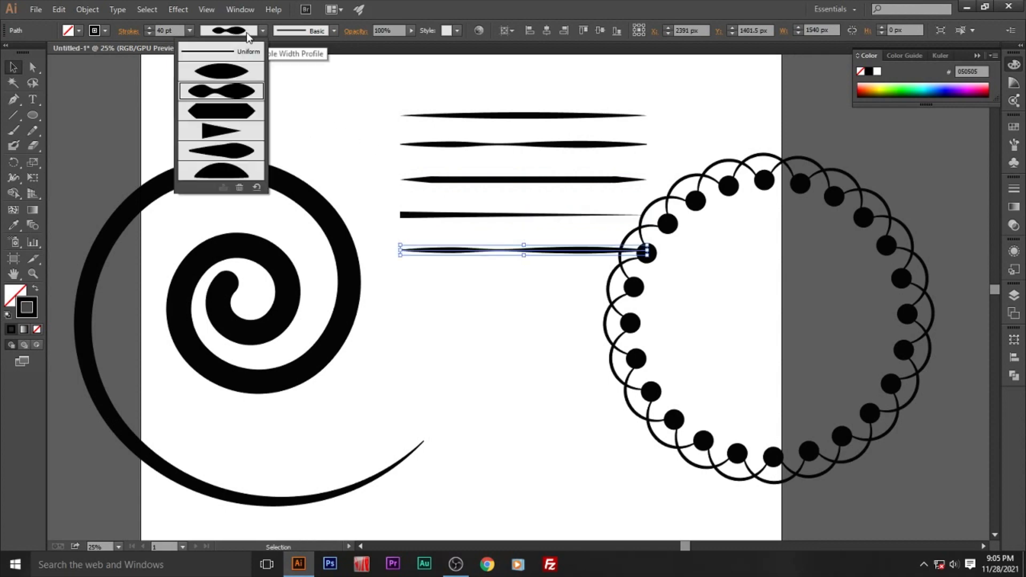
pyautogui.click(240, 157)
# Step: Move all five profiled lines together up and to the left
pyautogui.click(533, 367)
pyautogui.moveTo(522, 276); pyautogui.dragTo(542, 293)
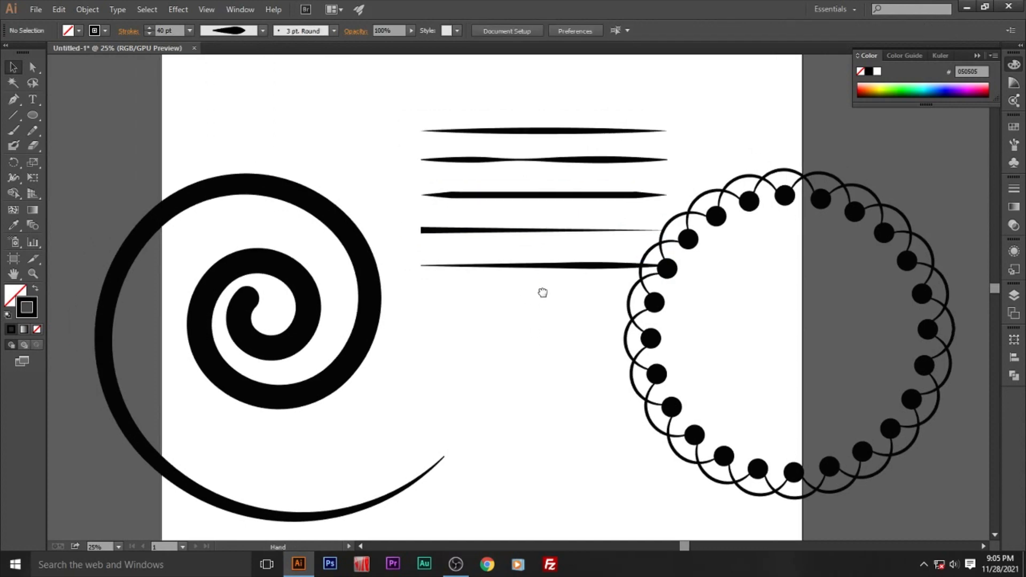
pyautogui.moveTo(514, 98)
pyautogui.mouseDown()
pyautogui.moveTo(567, 277)
pyautogui.moveTo(482, 196)
pyautogui.mouseUp()
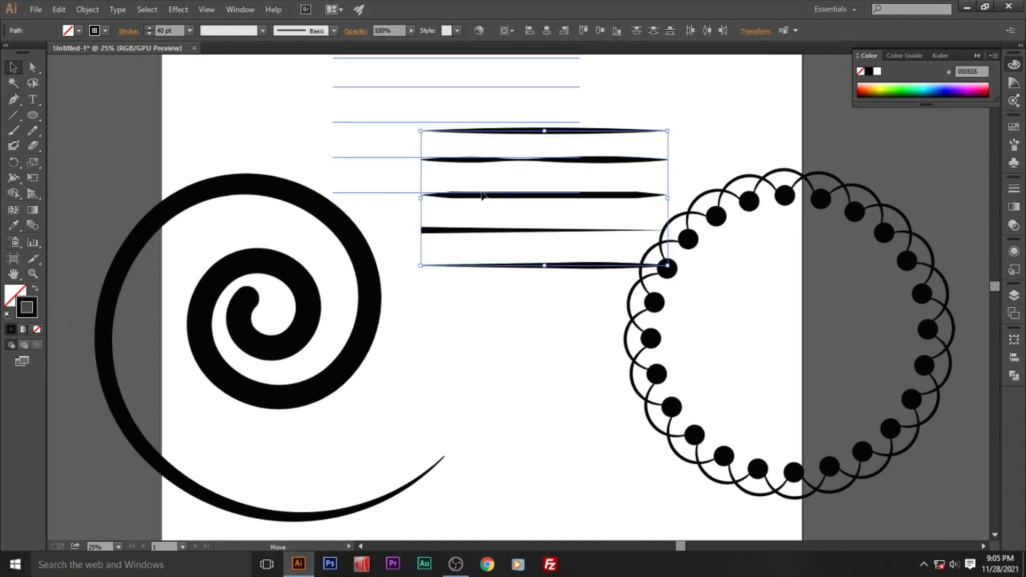
pyautogui.scroll(2, 547, 260)
# Step: Shrink the five lines together and sketch a freehand S-curve near the top right
pyautogui.moveTo(590, 238); pyautogui.dragTo(548, 214)
pyautogui.click(544, 249)
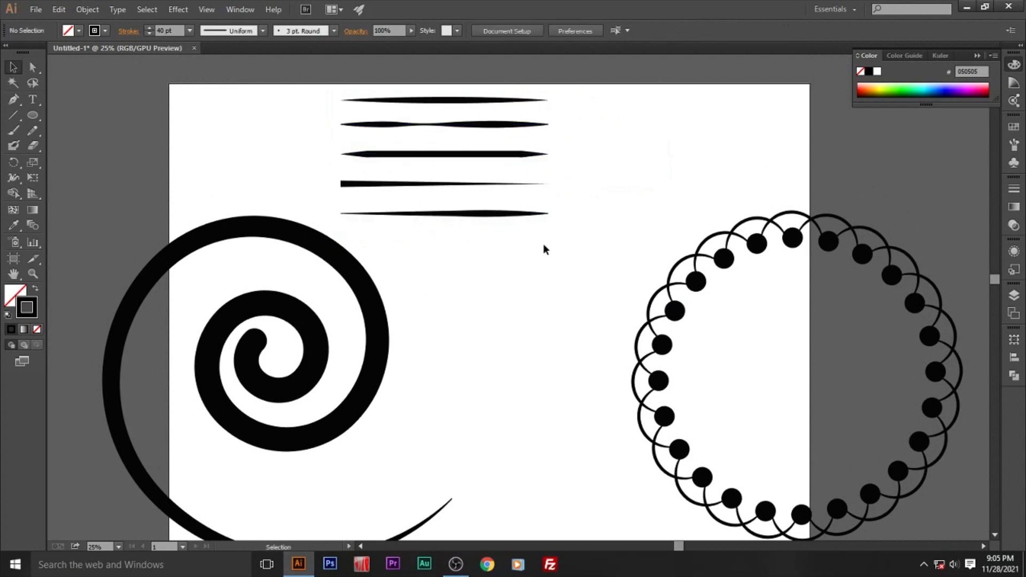
pyautogui.click(32, 131)
pyautogui.moveTo(615, 260)
pyautogui.mouseDown()
pyautogui.moveTo(607, 214)
pyautogui.moveTo(701, 106)
pyautogui.mouseUp()
# Step: Give the S-curve a lens-shaped taper with Width Profile 1, replacing Width Profile 2
pyautogui.click(15, 67)
pyautogui.click(263, 30)
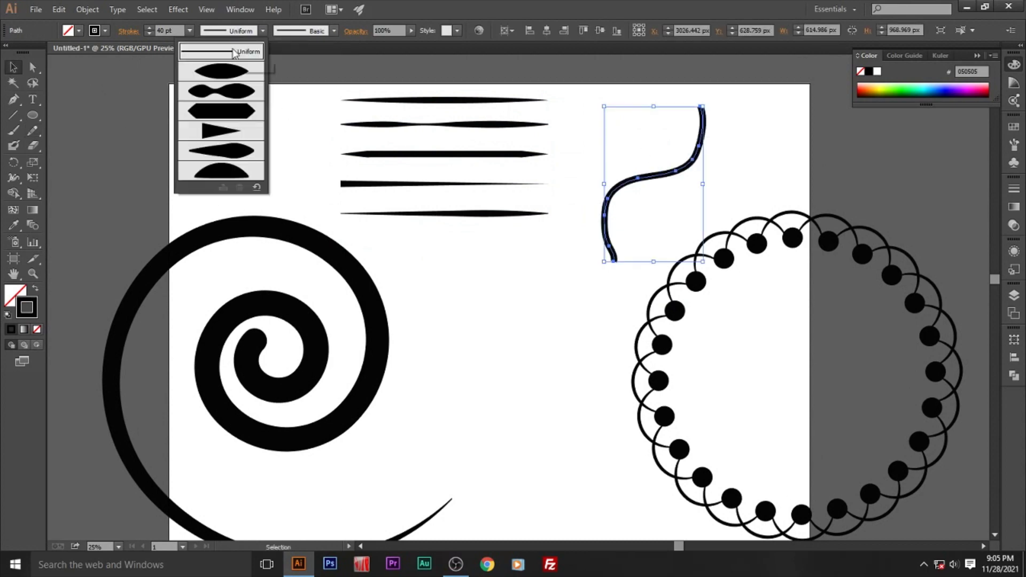
pyautogui.click(219, 97)
pyautogui.click(726, 156)
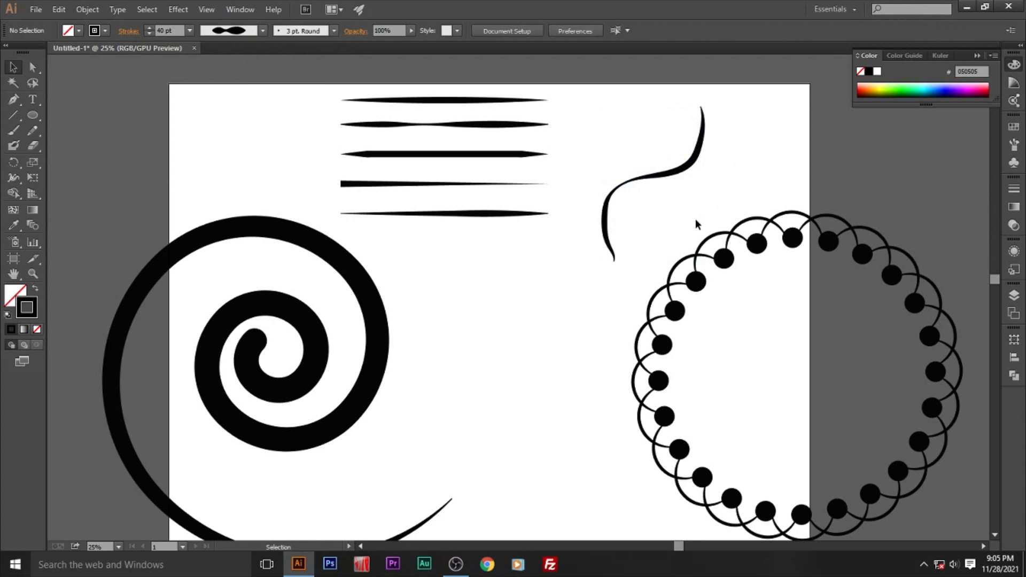
pyautogui.click(684, 175)
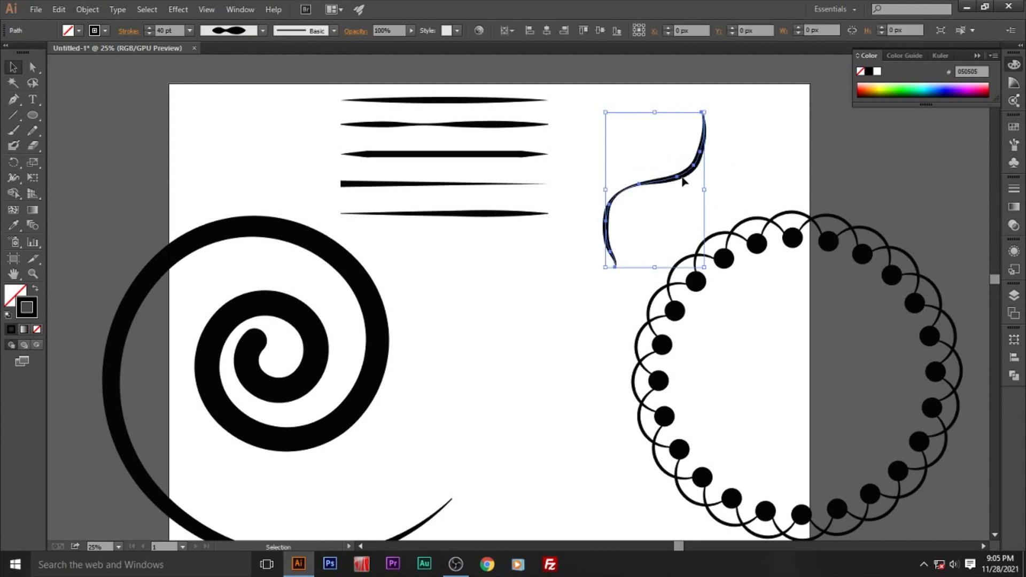
pyautogui.click(226, 33)
pyautogui.click(221, 71)
pyautogui.click(524, 312)
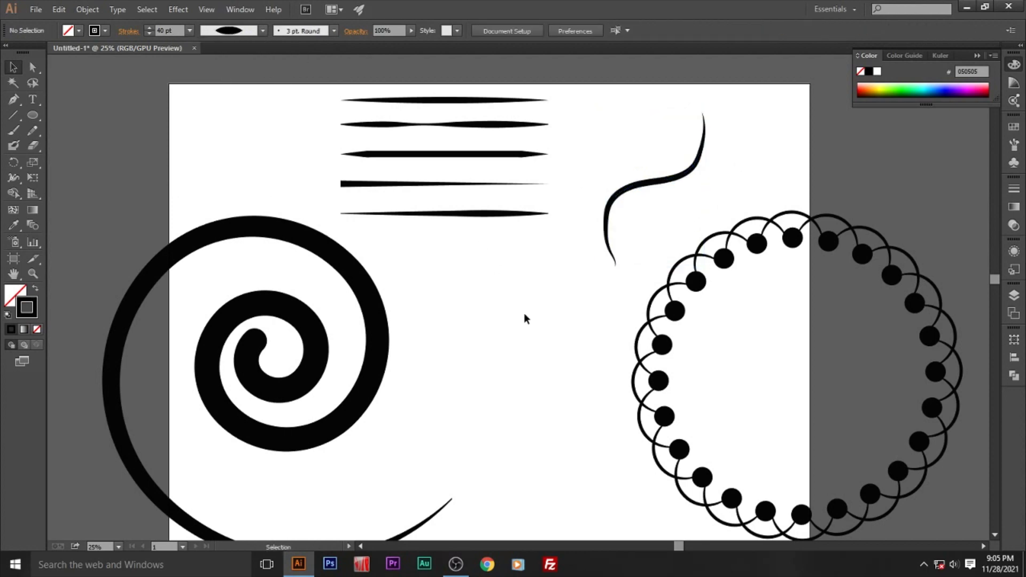
pyautogui.click(612, 194)
# Step: Draw a wavy vertical line mid-artboard with a 20 pt stroke weight
pyautogui.click(32, 130)
pyautogui.moveTo(480, 431); pyautogui.dragTo(487, 269)
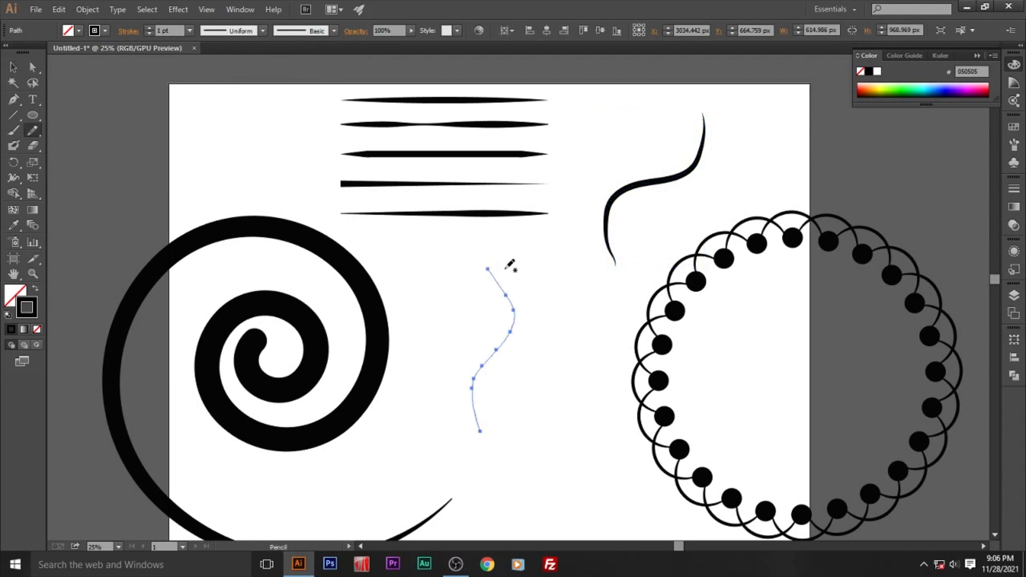
pyautogui.click(13, 67)
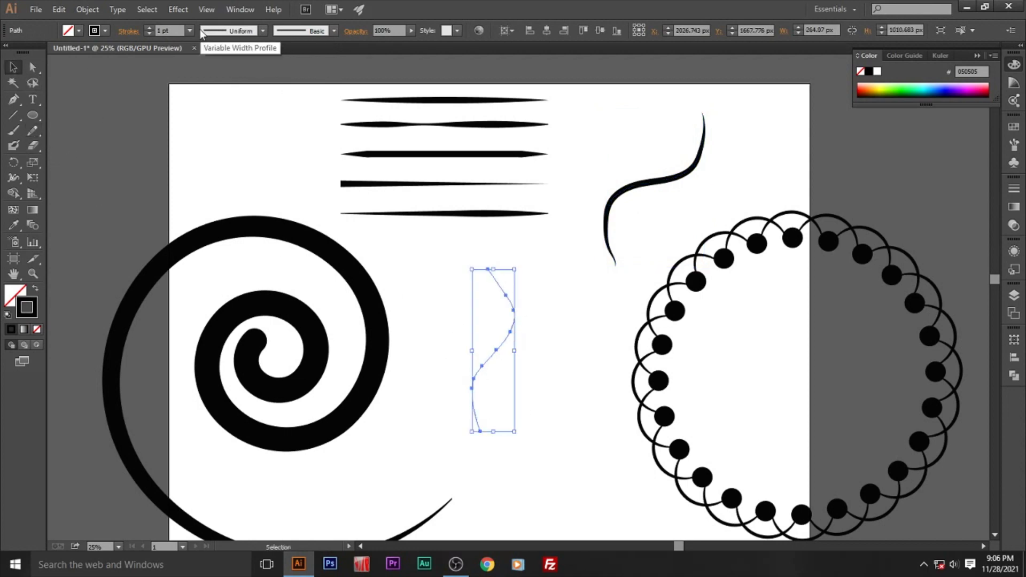
pyautogui.click(190, 30)
pyautogui.click(204, 199)
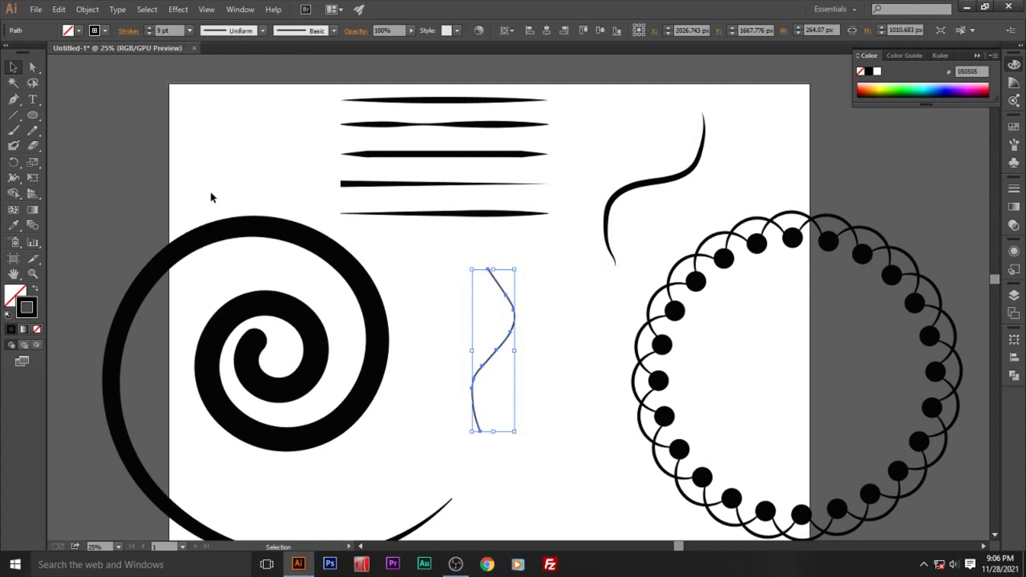
pyautogui.click(189, 30)
pyautogui.click(204, 284)
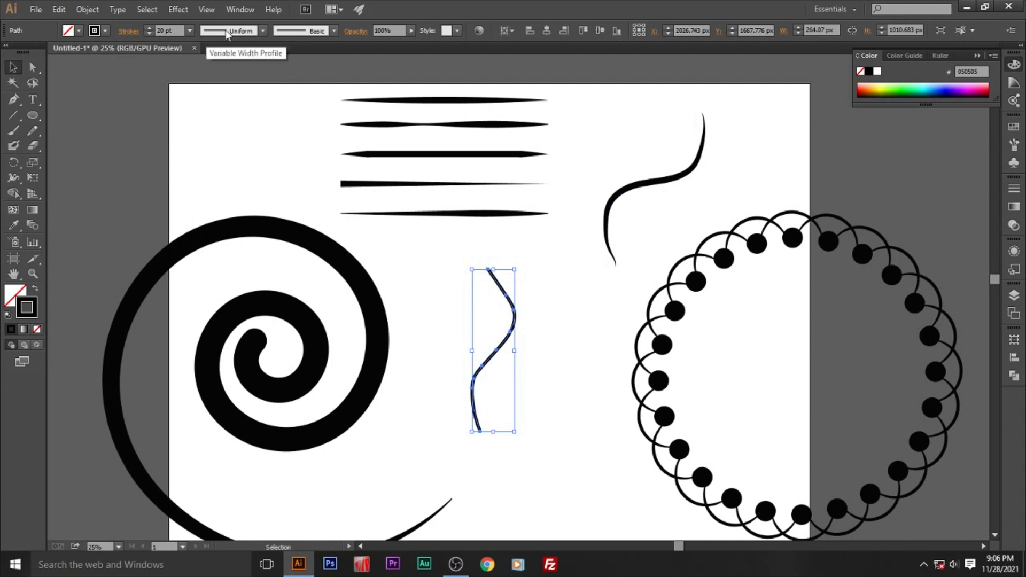
# Step: Apply Width Profile 5 to the wavy line and nudge it up and left
pyautogui.click(263, 31)
pyautogui.click(224, 155)
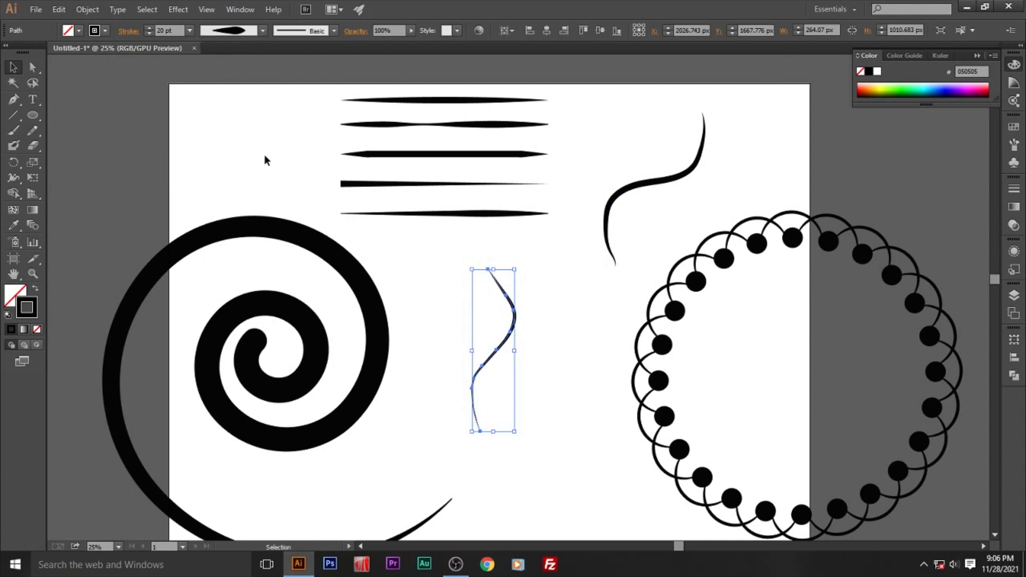
pyautogui.click(572, 316)
pyautogui.moveTo(516, 322); pyautogui.dragTo(503, 316)
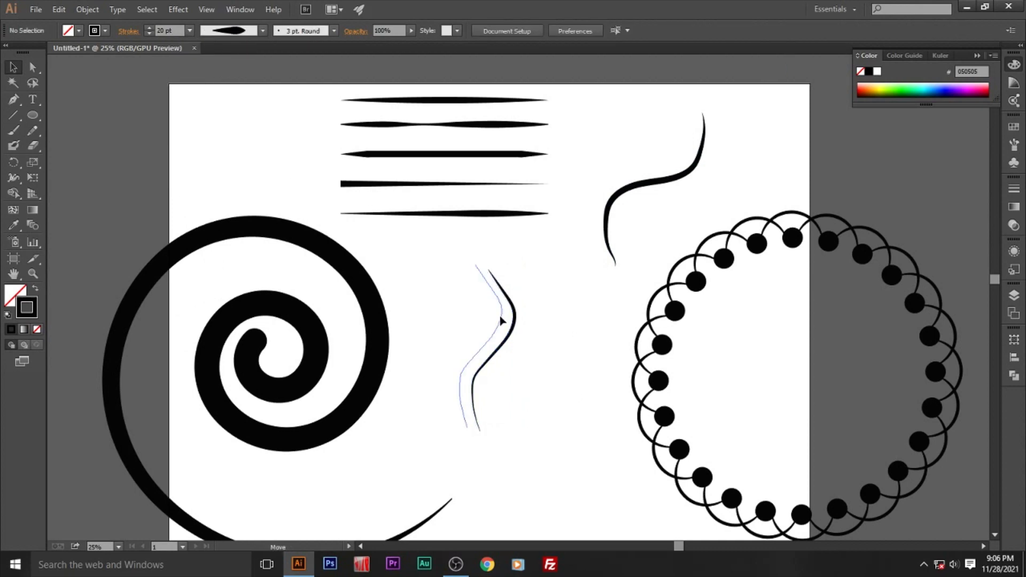
pyautogui.click(540, 374)
pyautogui.press('space')
pyautogui.moveTo(576, 323)
pyautogui.mouseDown()
pyautogui.moveTo(550, 284)
pyautogui.moveTo(573, 287)
pyautogui.mouseUp()
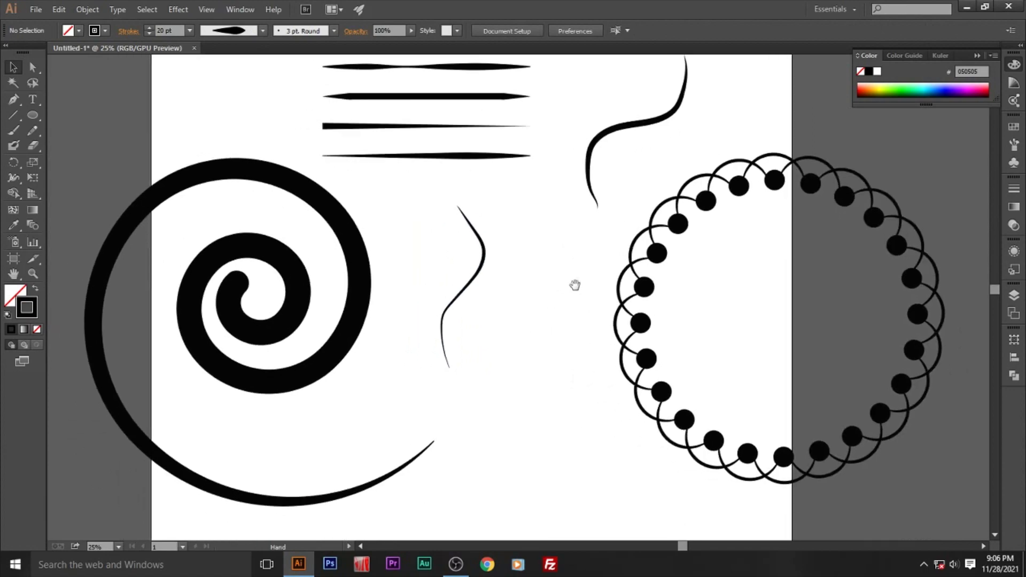